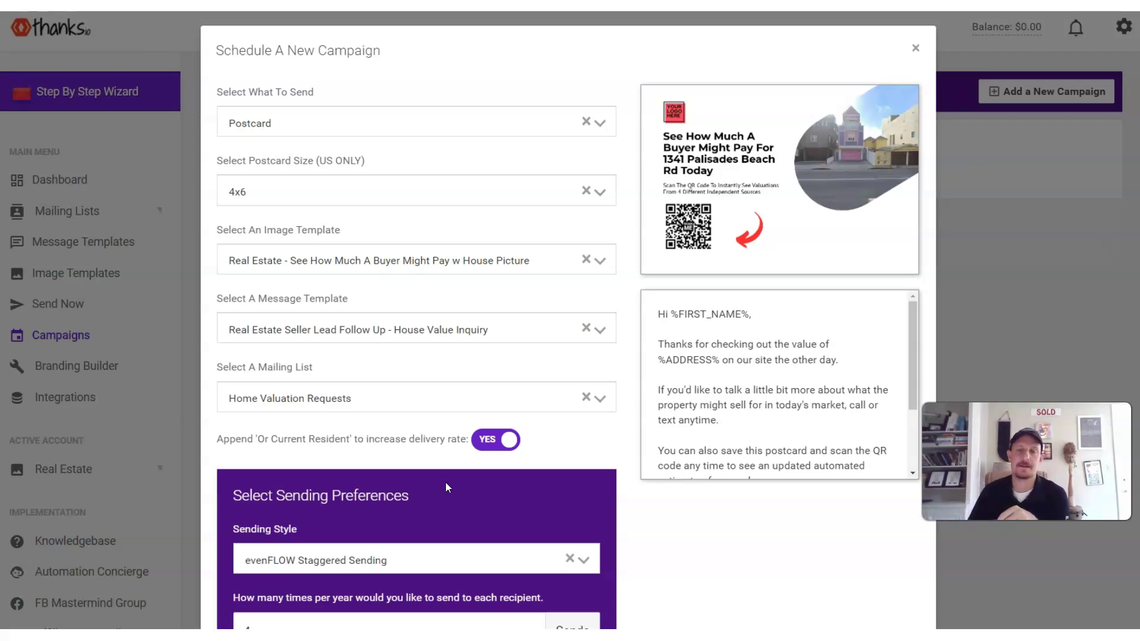
Review the enlarged 4x6 postcard design and its house-value message wording.
left_click(728, 221)
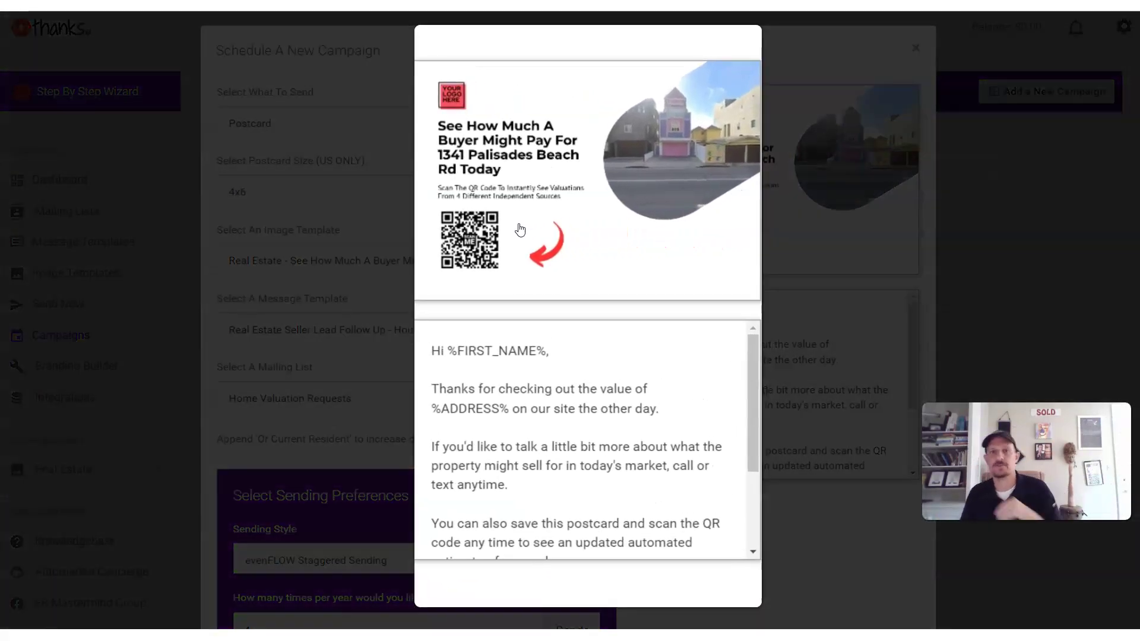
left_click_drag(447, 388, 609, 427)
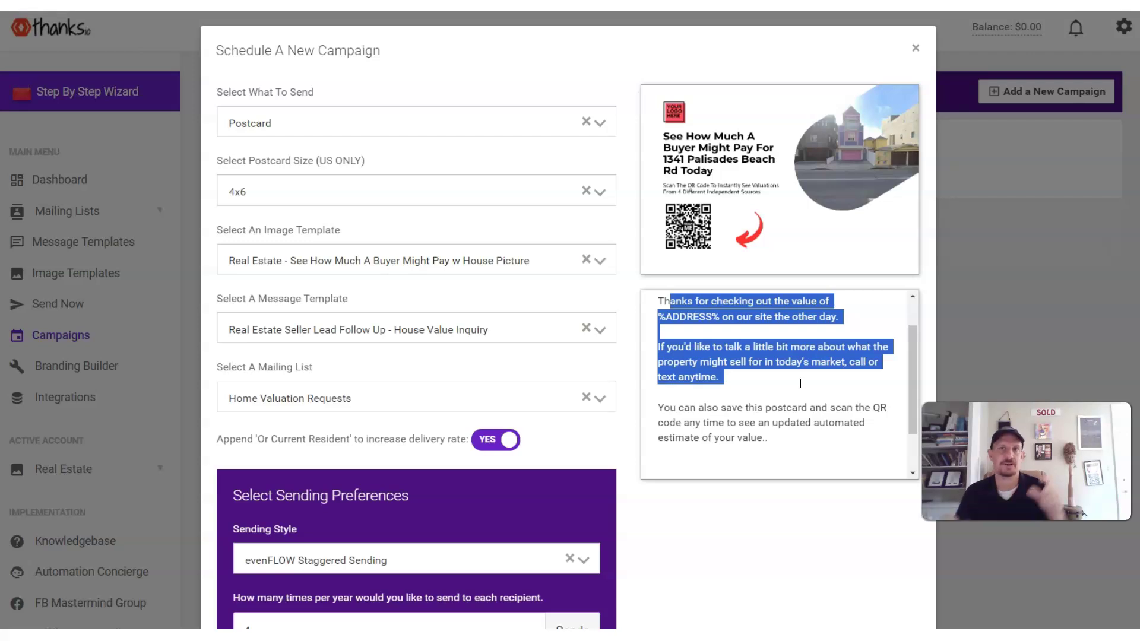
scroll(534, 457, "down", 2)
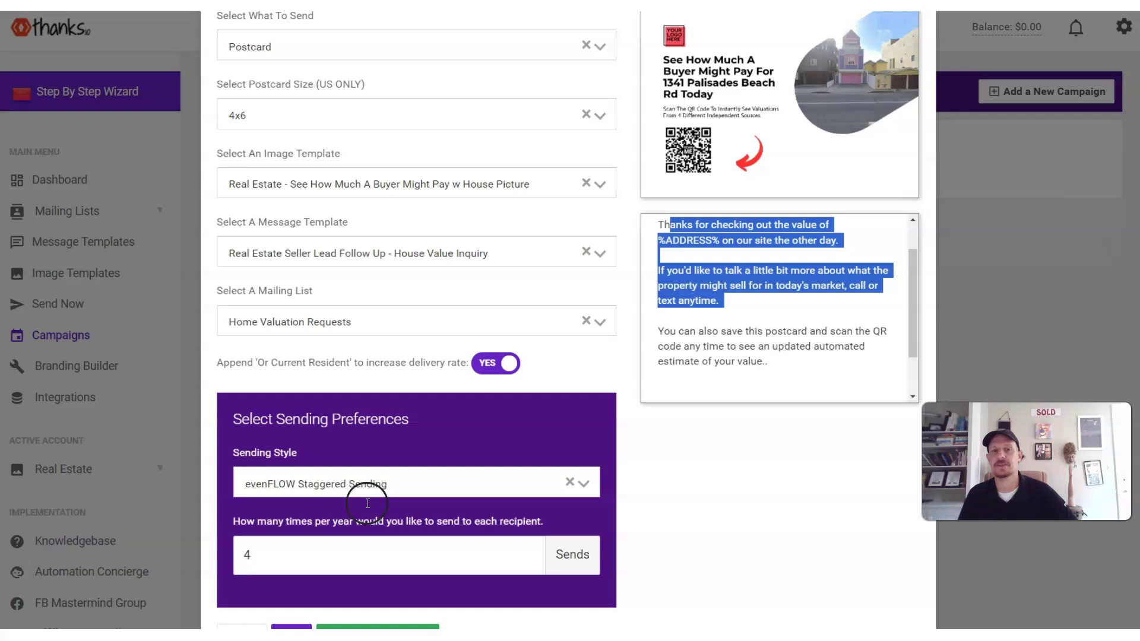
Keep Sends at 4, then create and start the staggered postcard campaign.
double_click(233, 554)
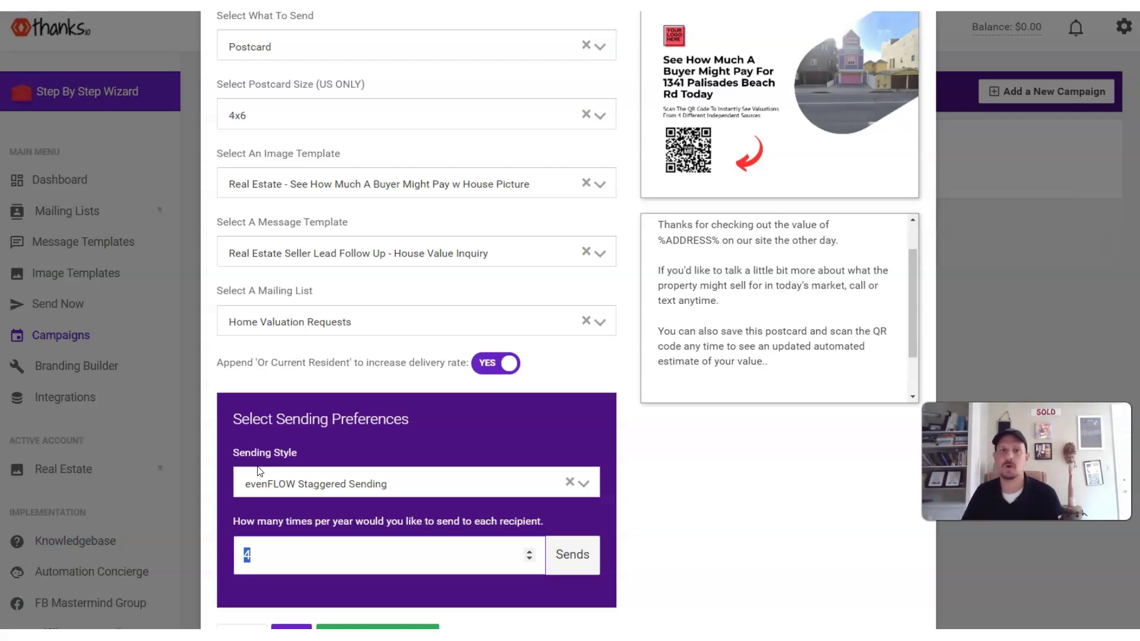
left_click(332, 627)
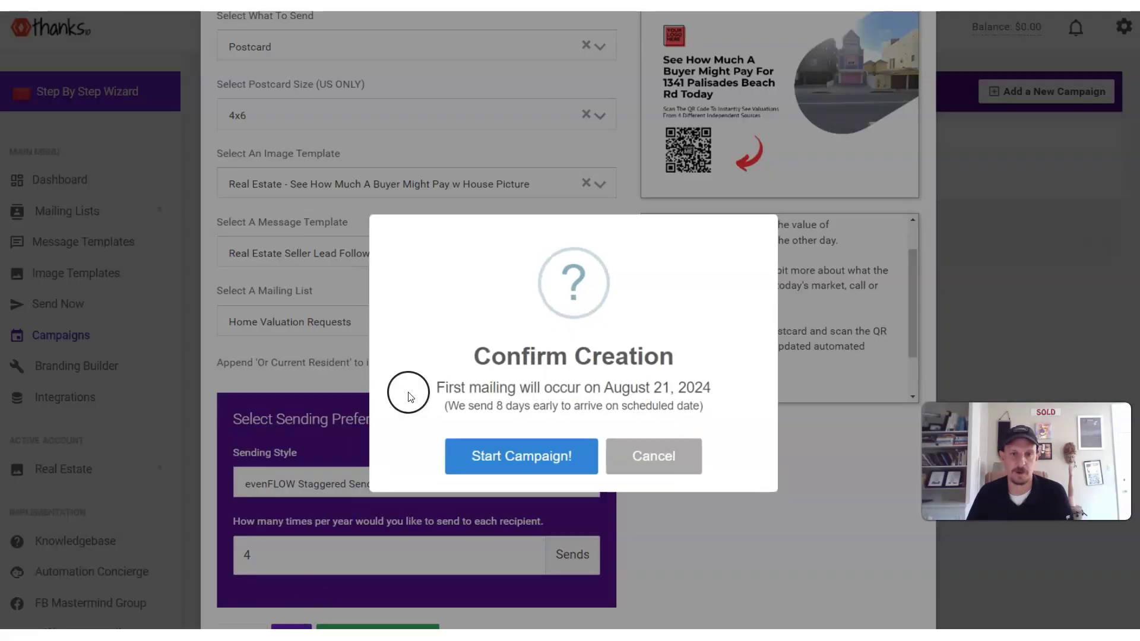
left_click(525, 456)
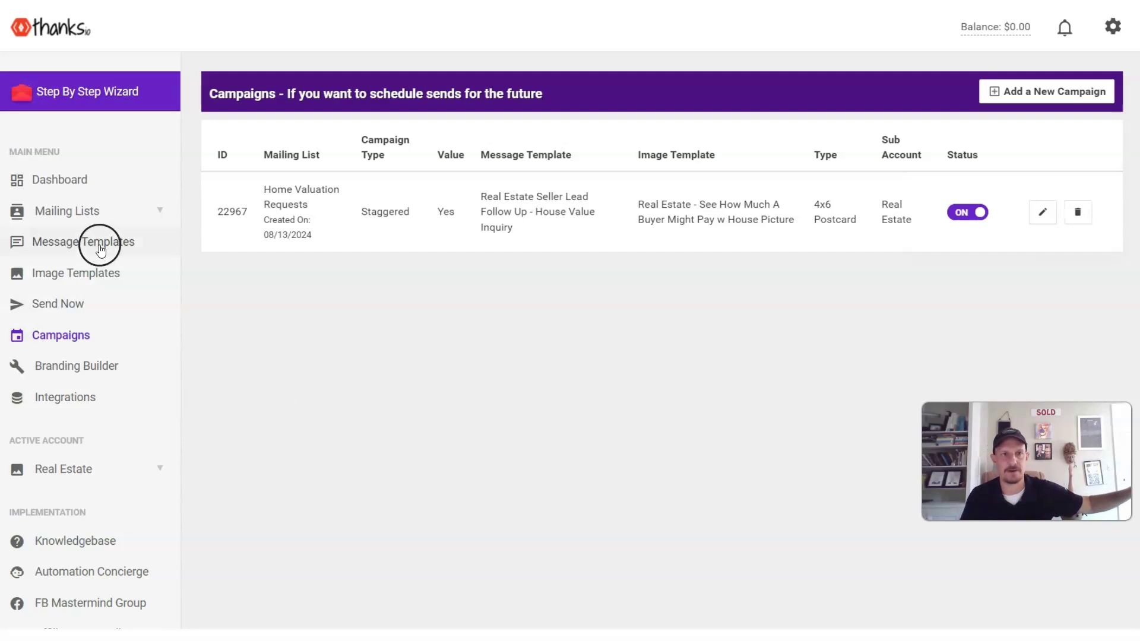
Go to Mailing Lists and open the Home Valuation Requests list's details.
left_click(79, 218)
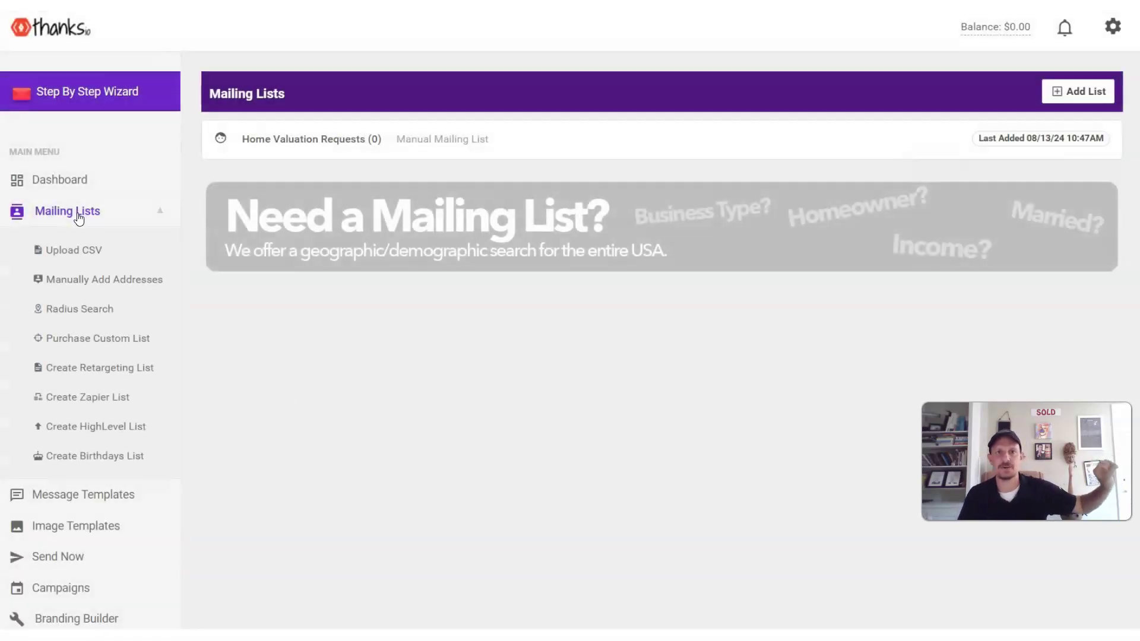
left_click(310, 145)
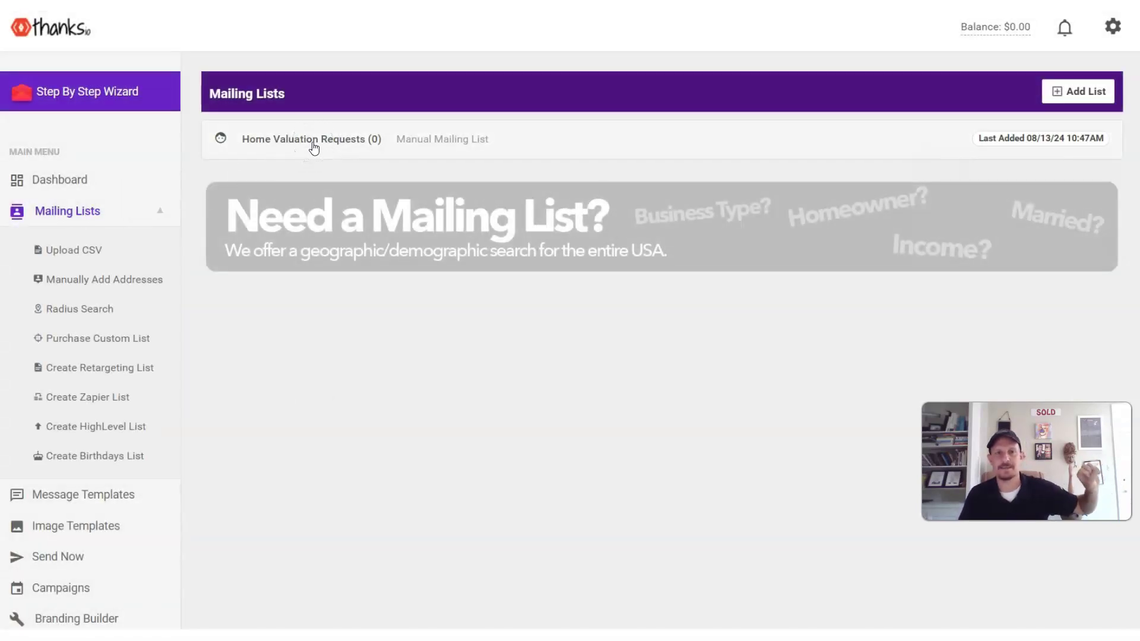
left_click(485, 214)
left_click(252, 162)
left_click(420, 188)
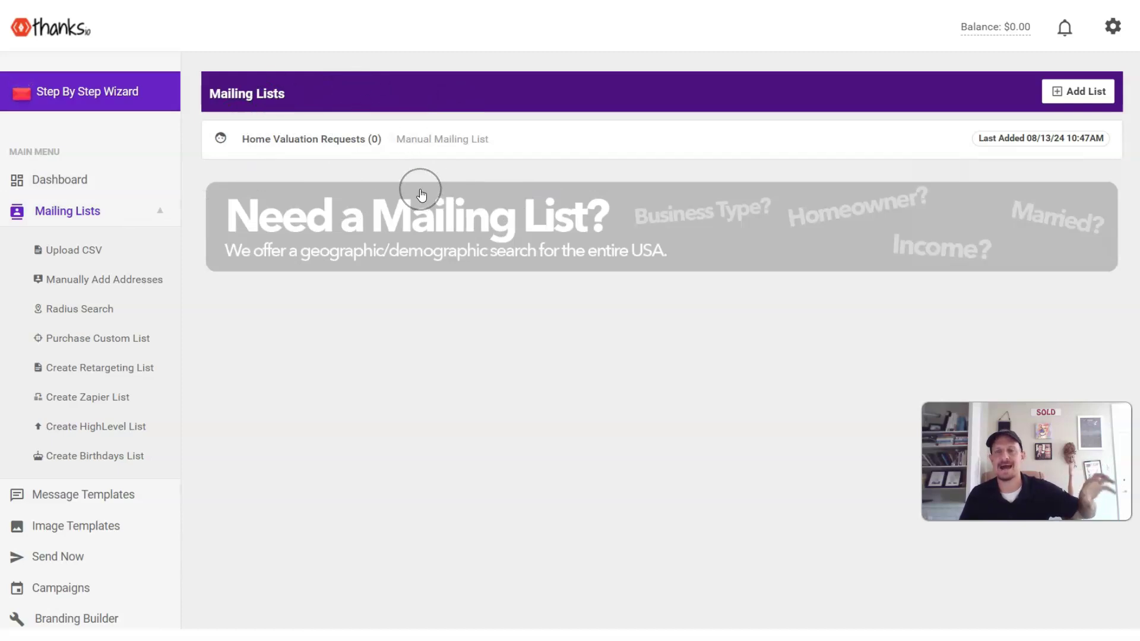
left_click(375, 156)
left_click(319, 137)
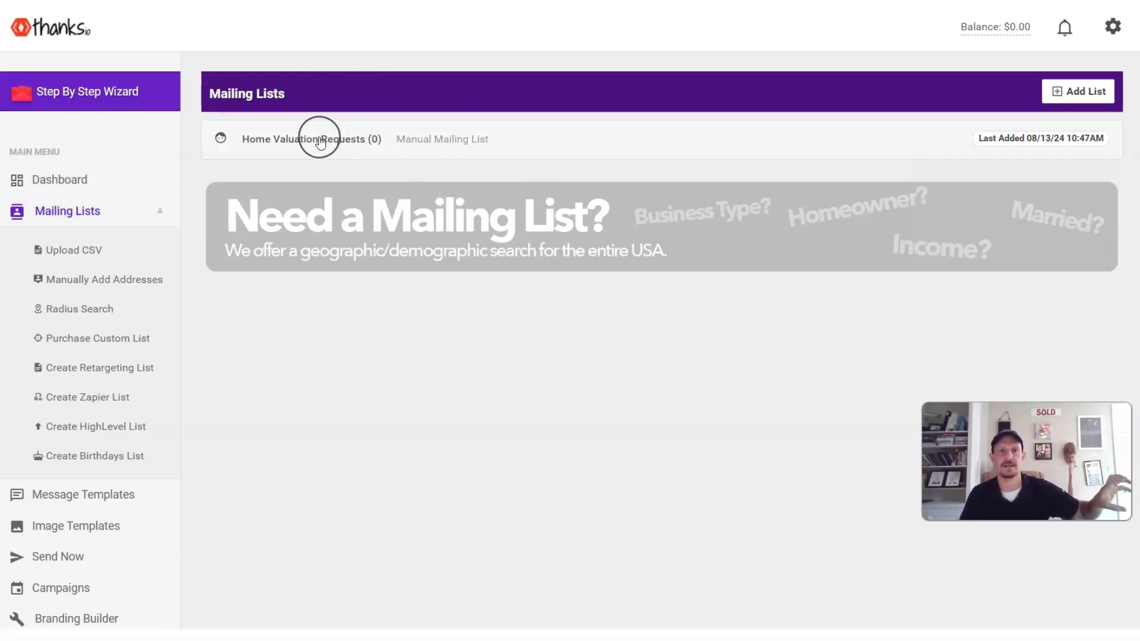
left_click(319, 141)
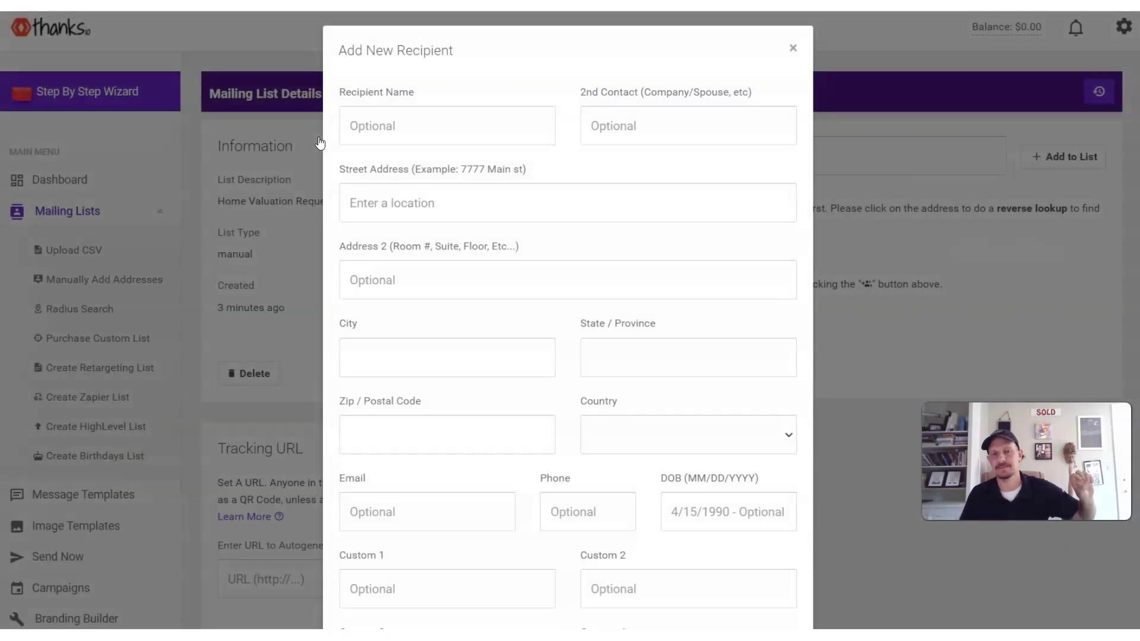
Dismiss the Add New Recipient form and scroll down to the Recipient Add Webhook URL.
left_click(791, 49)
scroll(550, 261, "down", 2)
scroll(553, 264, "down", 17)
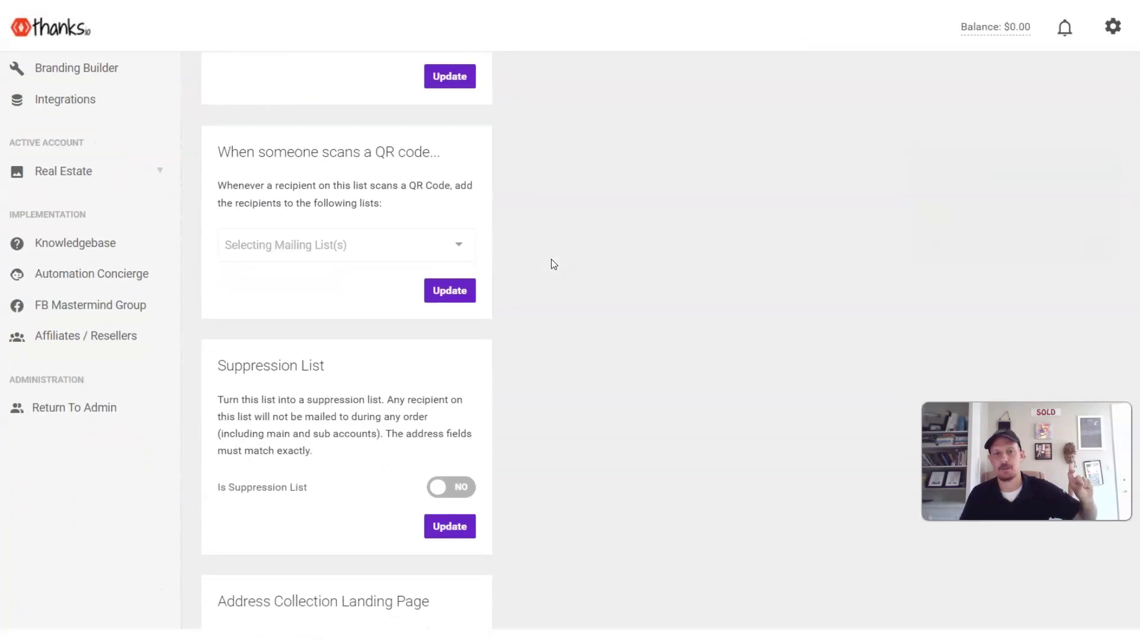
scroll(552, 261, "down", 16)
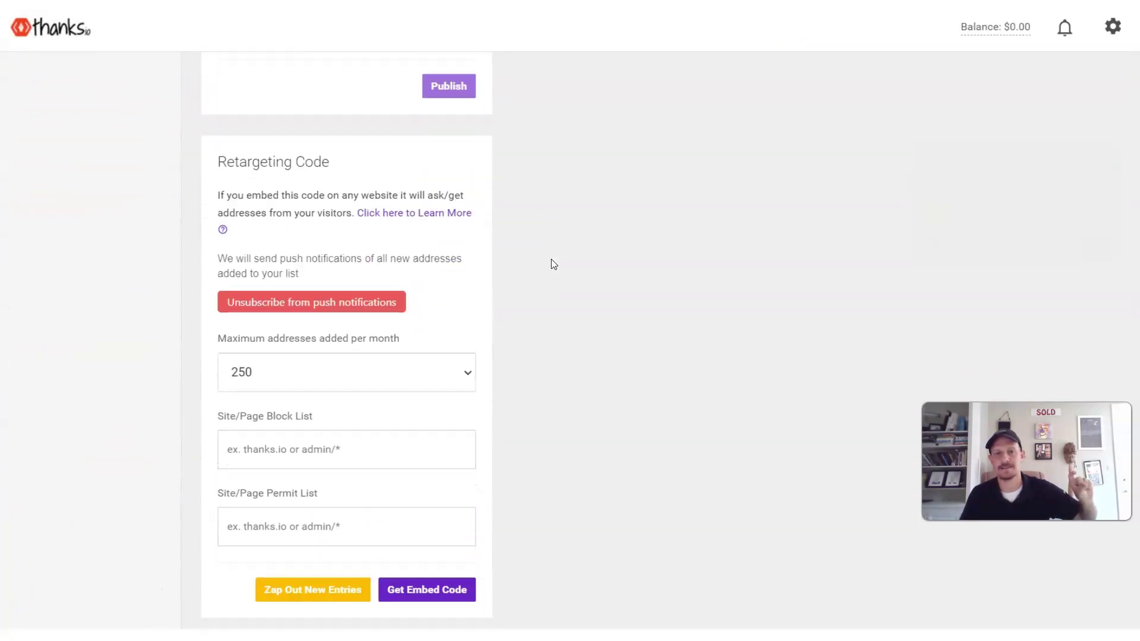
scroll(551, 264, "down", 1)
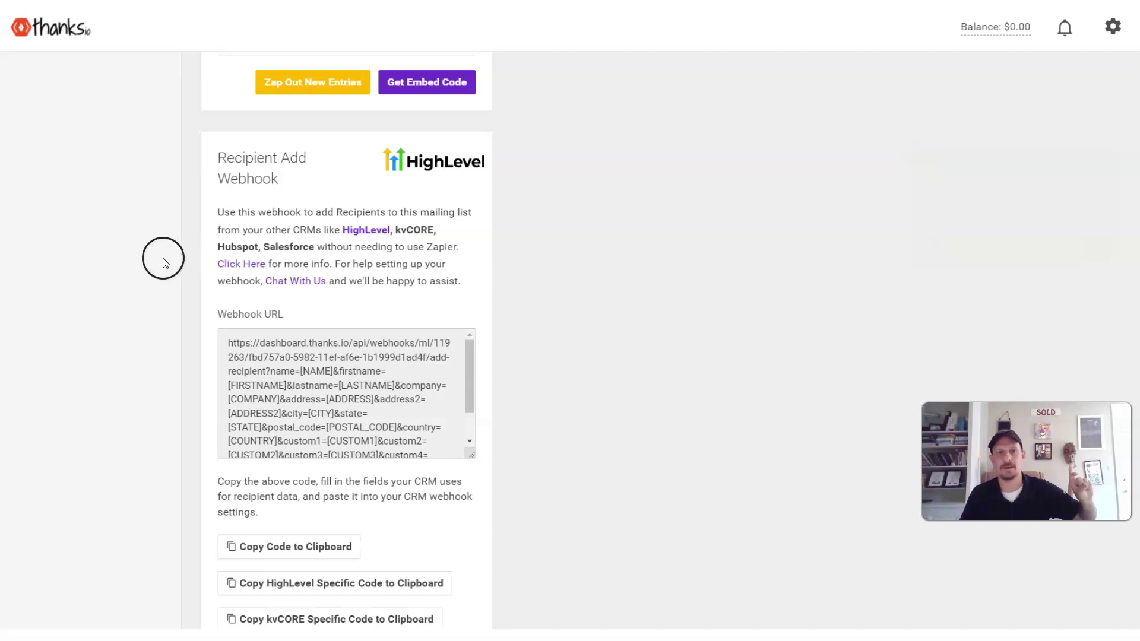
left_click_drag(224, 210, 705, 445)
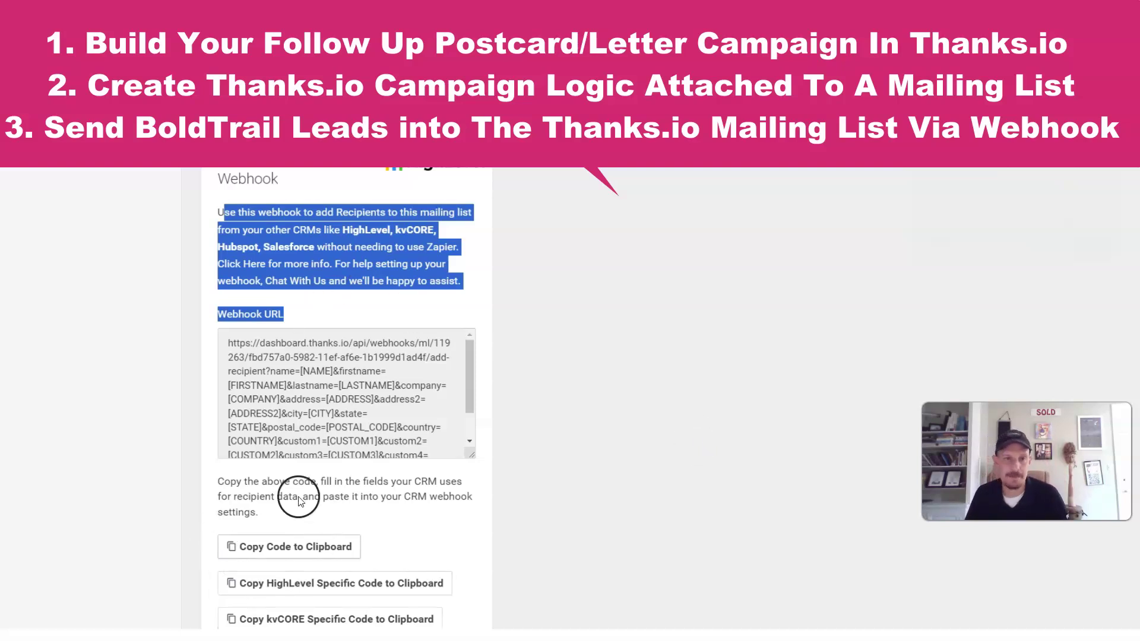
Select the webhook URL and copy the kvCORE-specific code to the clipboard.
left_click(277, 425)
left_click_drag(233, 340, 417, 466)
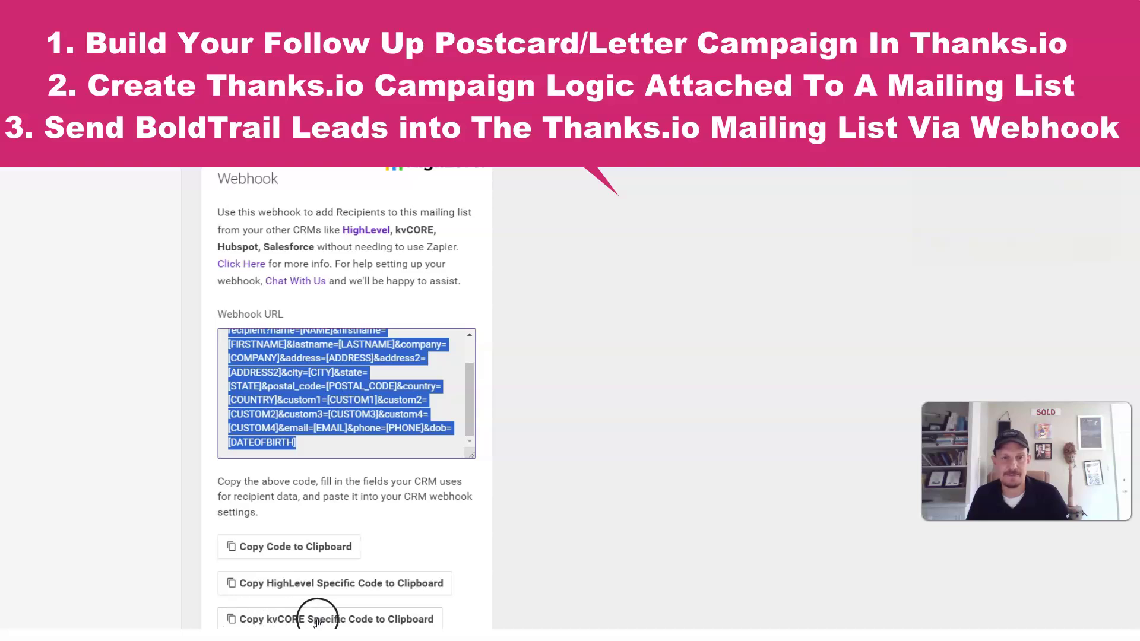
left_click(370, 620)
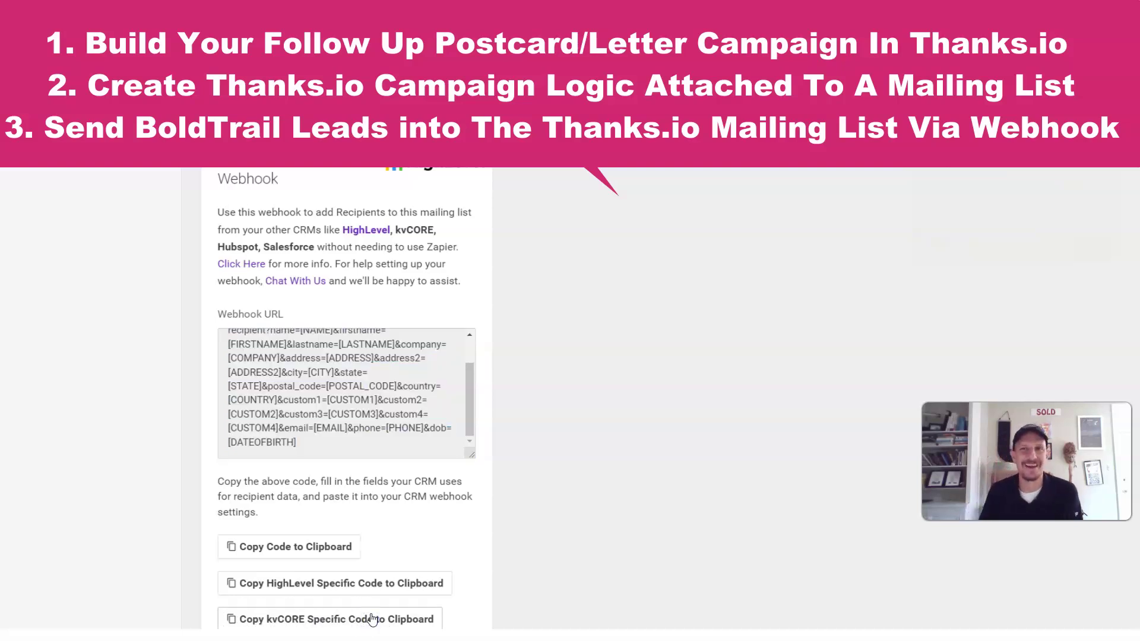
left_click(371, 619)
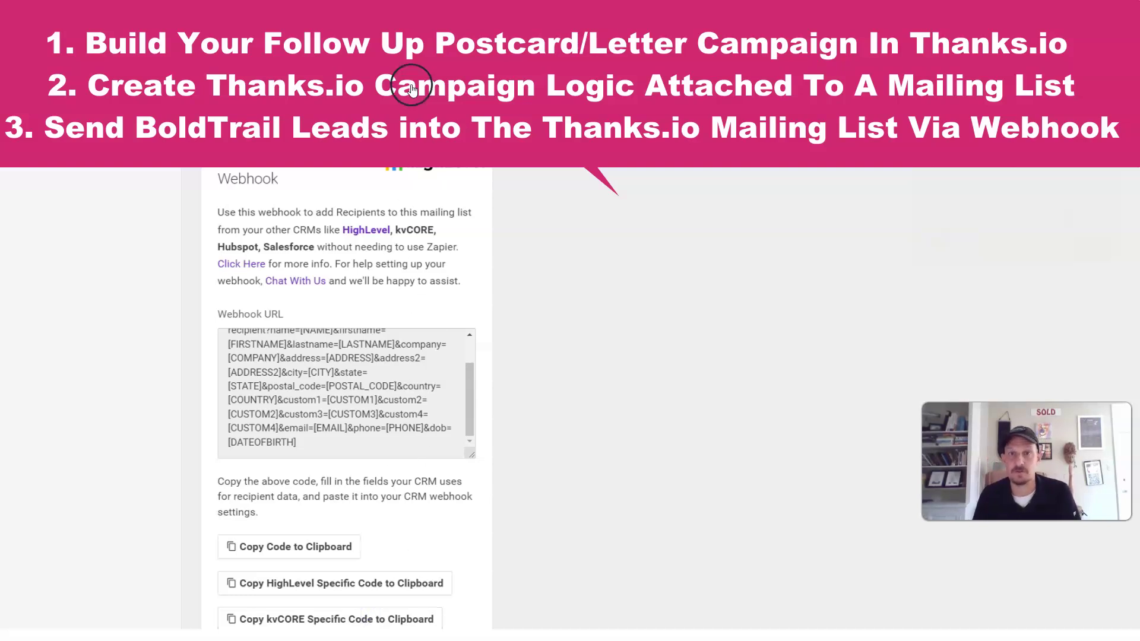
Switch over to the BoldTrail CRM dashboard.
scroll(618, 300, "up", 3)
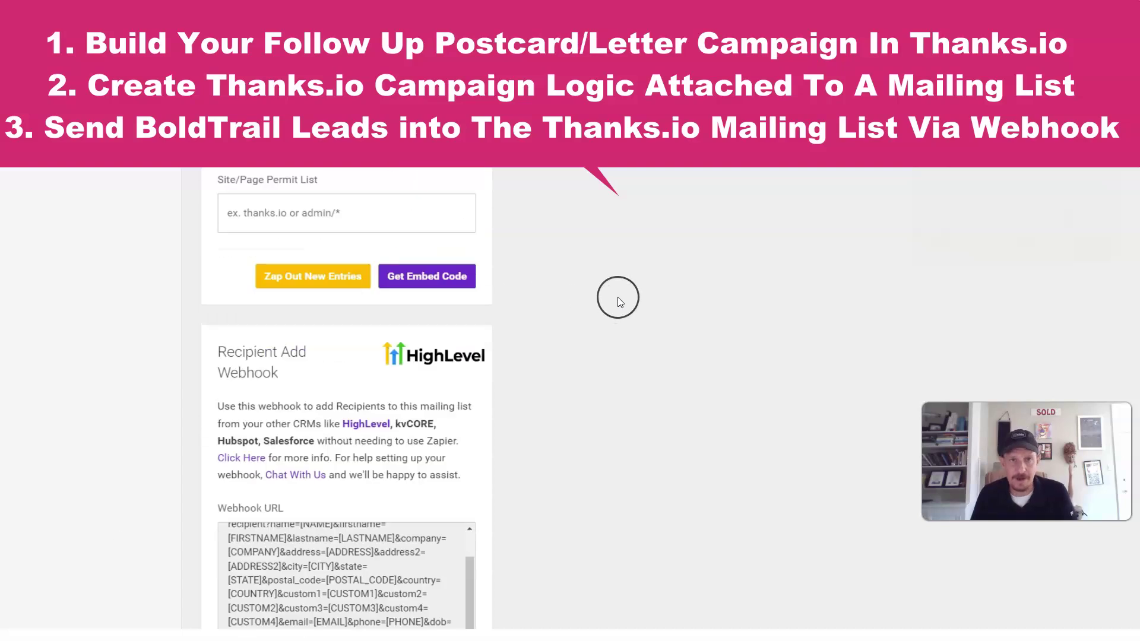
scroll(618, 300, "up", 15)
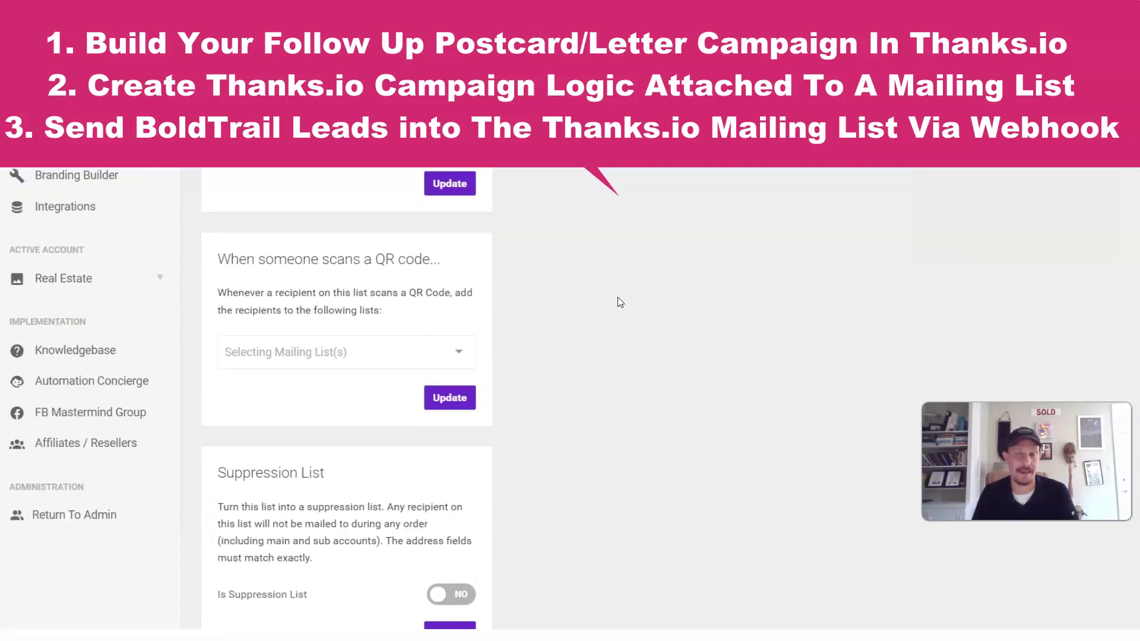
scroll(619, 302, "down", 15)
scroll(620, 302, "up", 5)
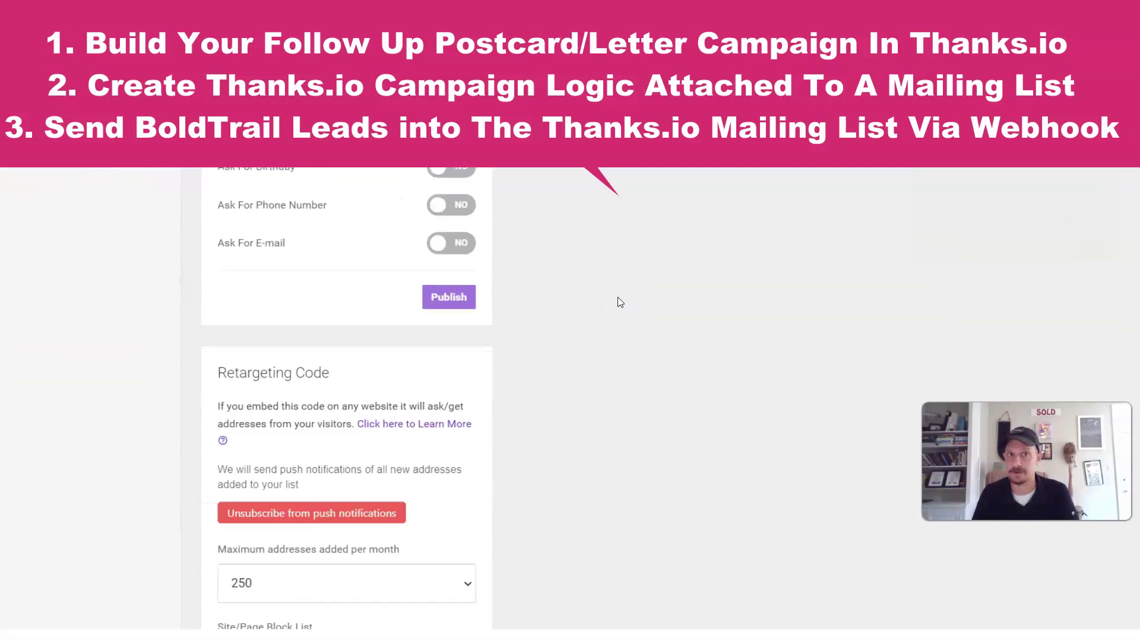
scroll(618, 303, "up", 12)
left_click(638, 253)
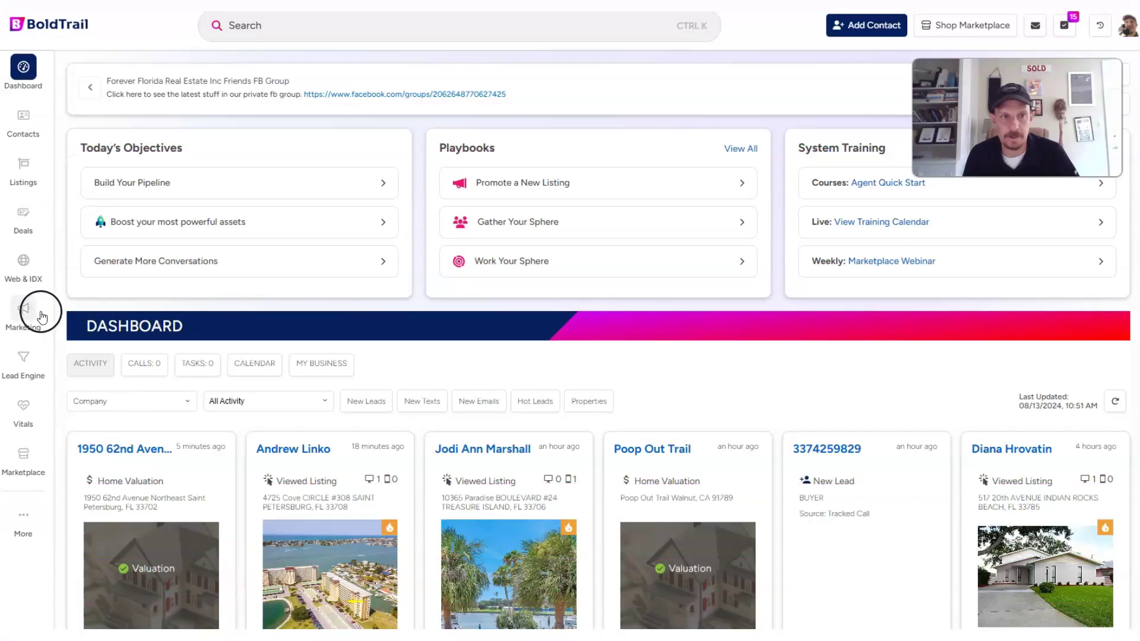
Start a new smart campaign under Marketing with no start trigger.
left_click(37, 318)
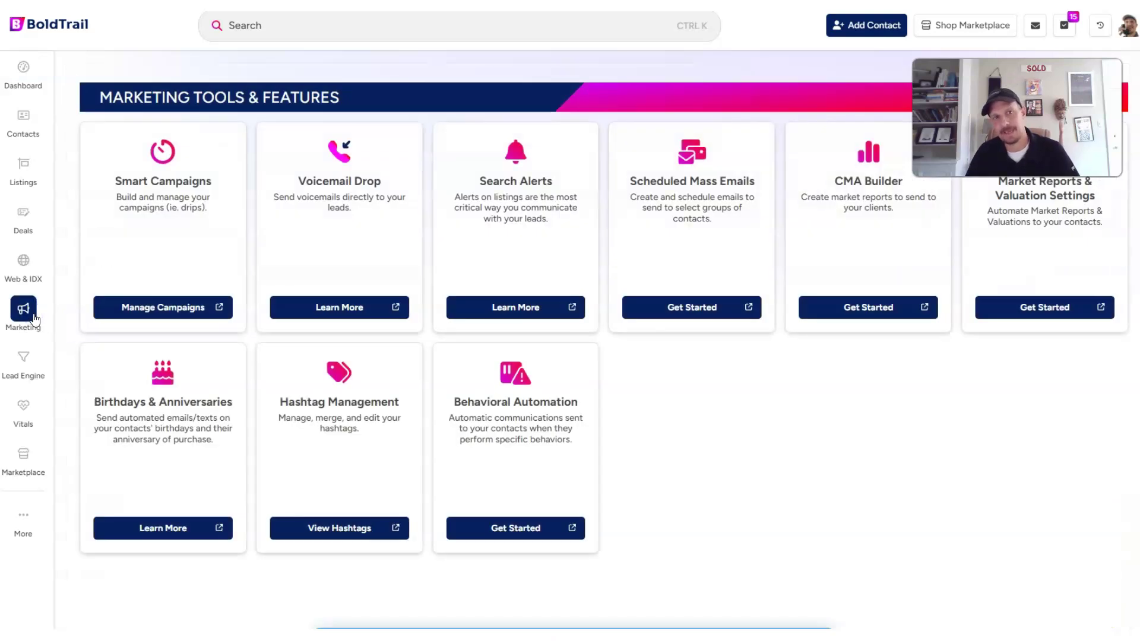
left_click(140, 309)
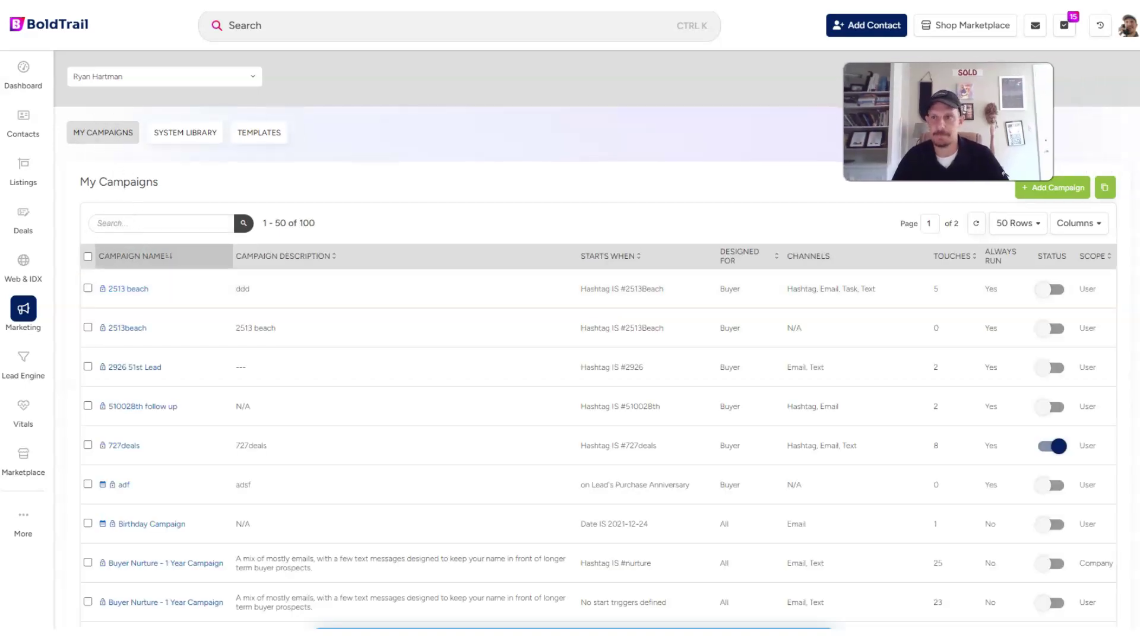
left_click(1068, 189)
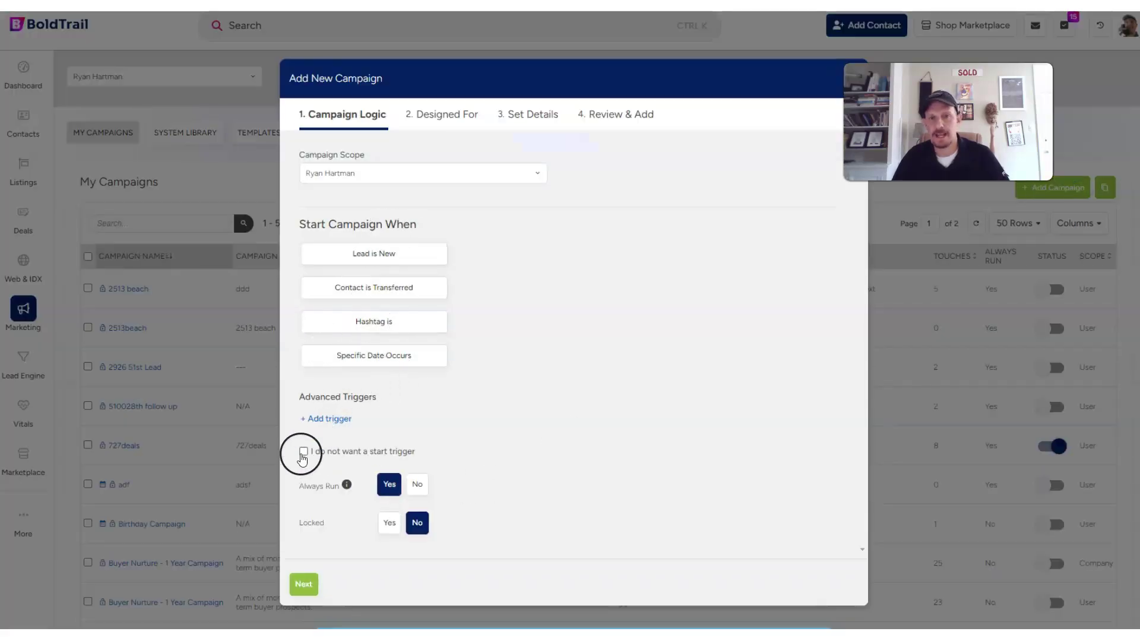
left_click(302, 453)
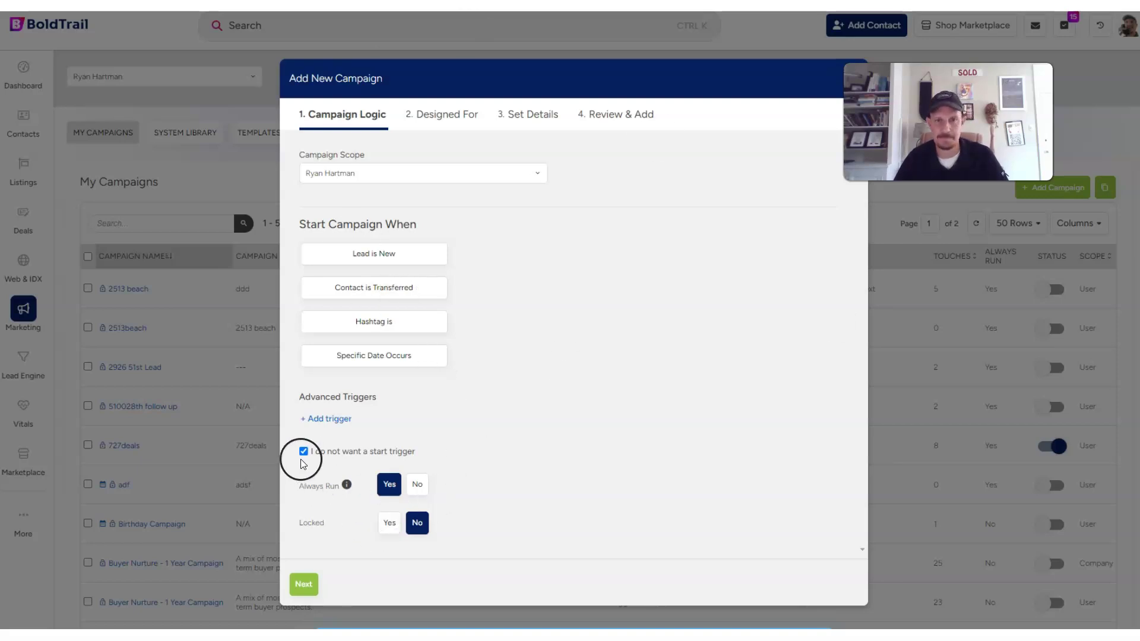
left_click(304, 587)
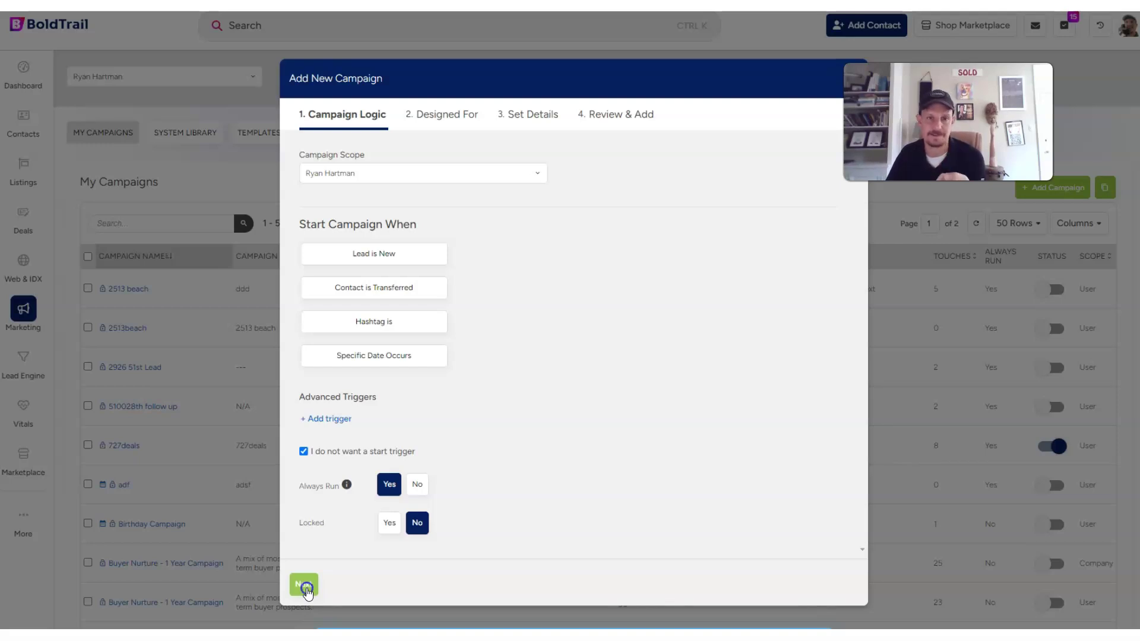
Design the campaign for sellers only, name it 'Home Valuation Follow UPs', and finish.
left_click(305, 584)
left_click(360, 223)
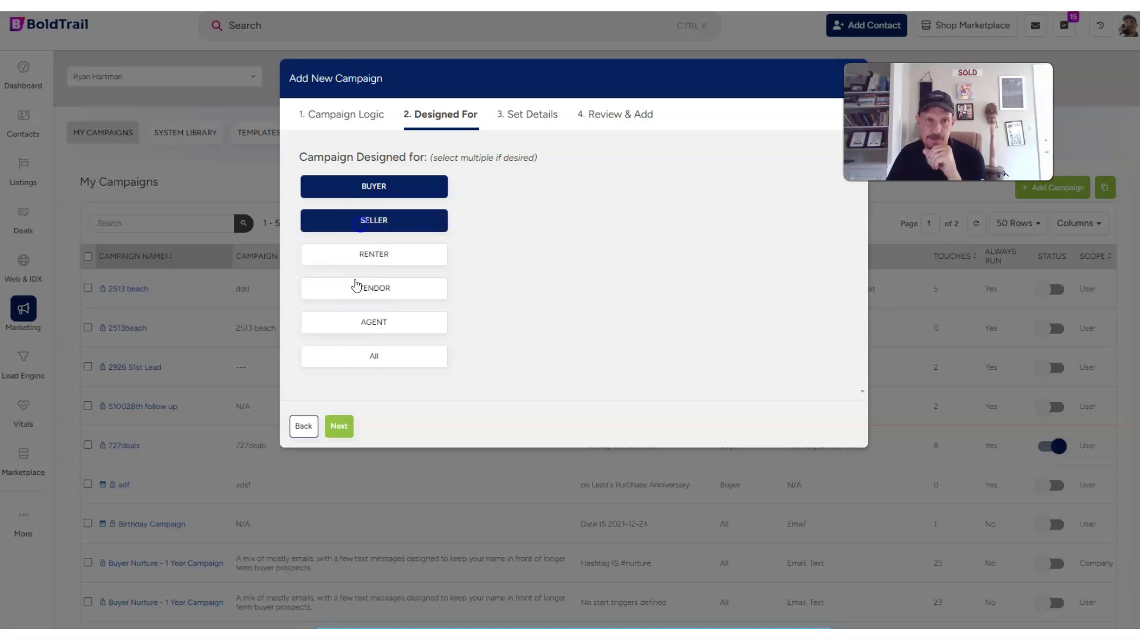
left_click(374, 186)
left_click(338, 426)
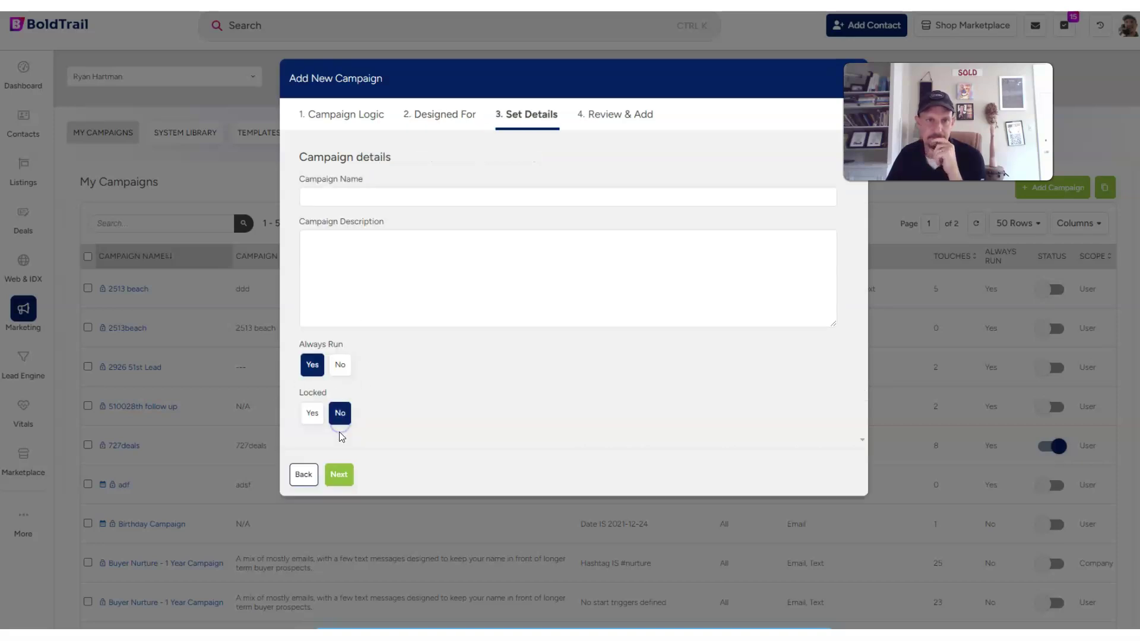
left_click(354, 196)
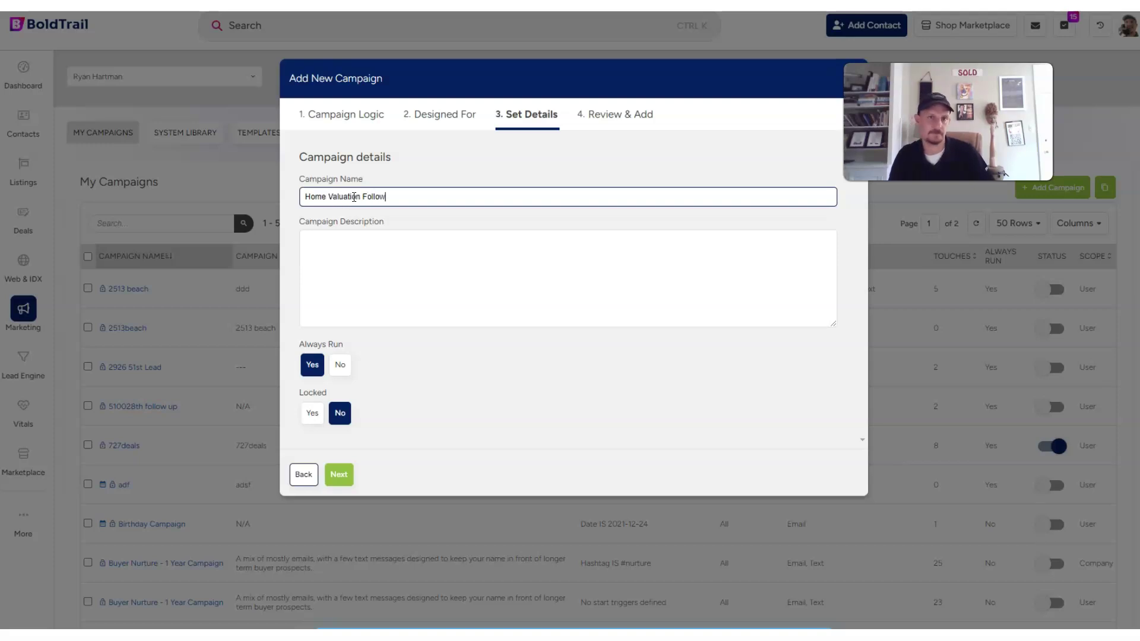
left_click(338, 474)
left_click(337, 462)
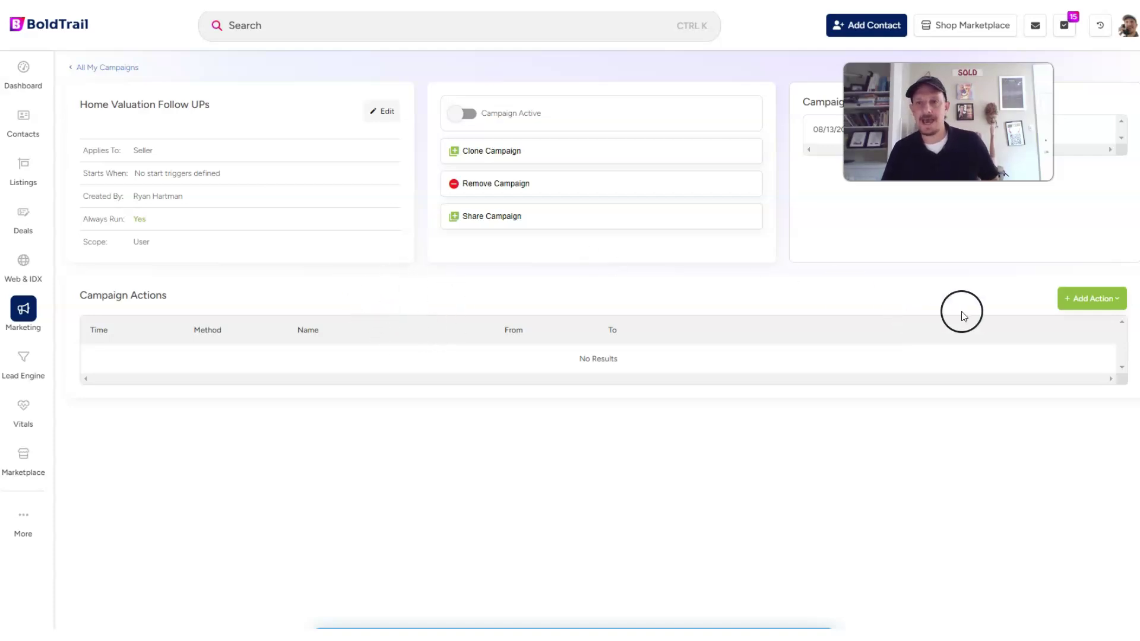
Add a Webhook action and paste the Thanks.io kvCORE recipient-add URL as its endpoint.
left_click(1088, 301)
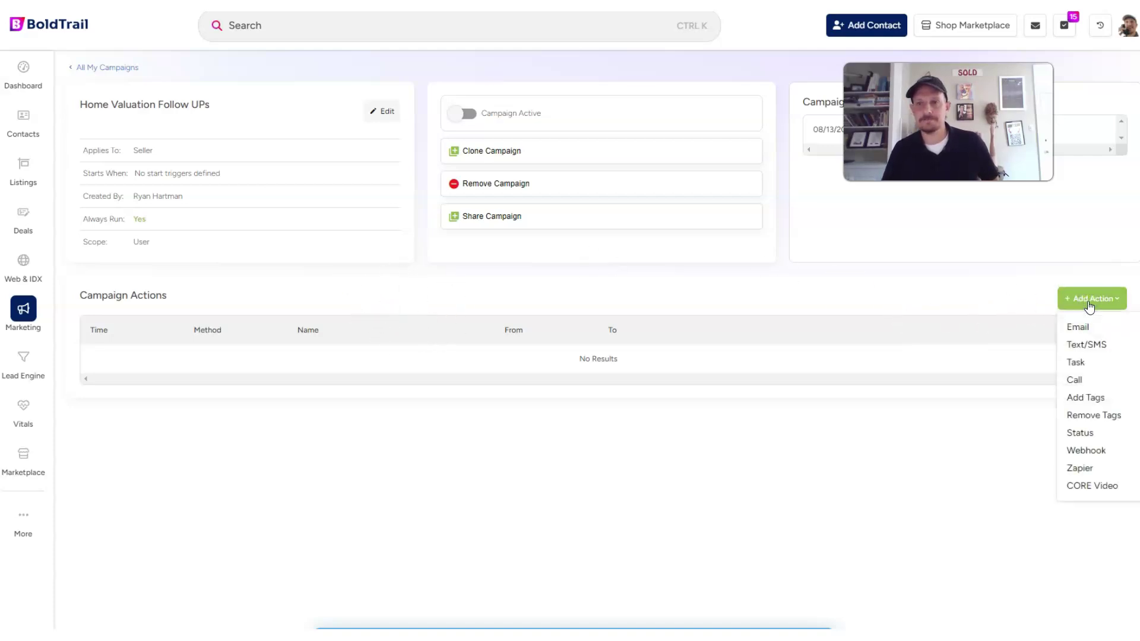
left_click(1114, 450)
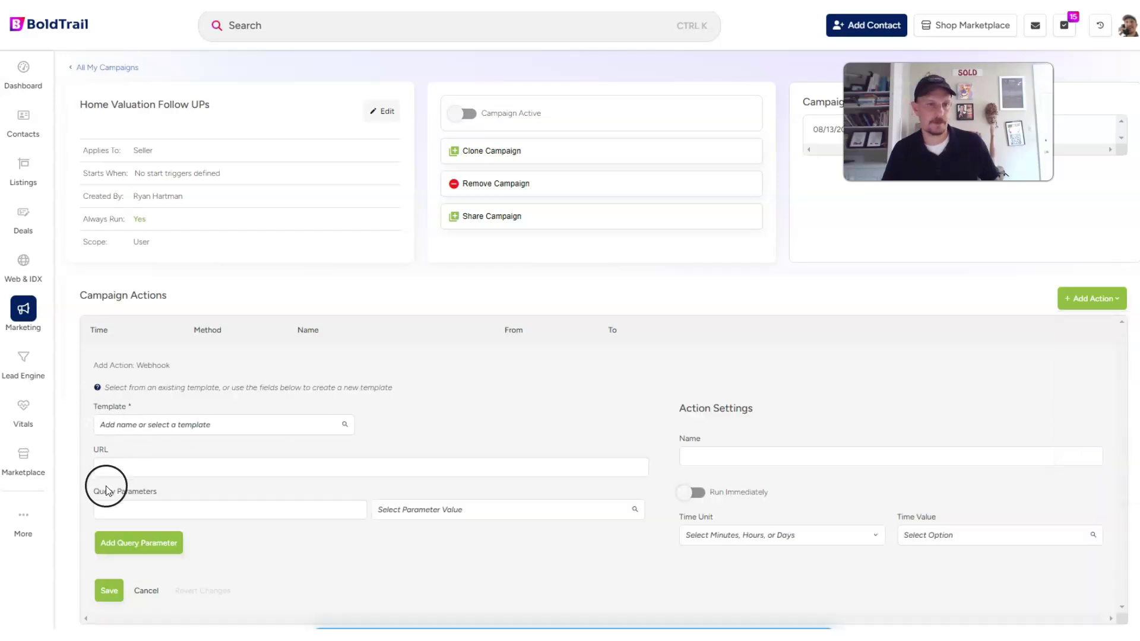
left_click(125, 469)
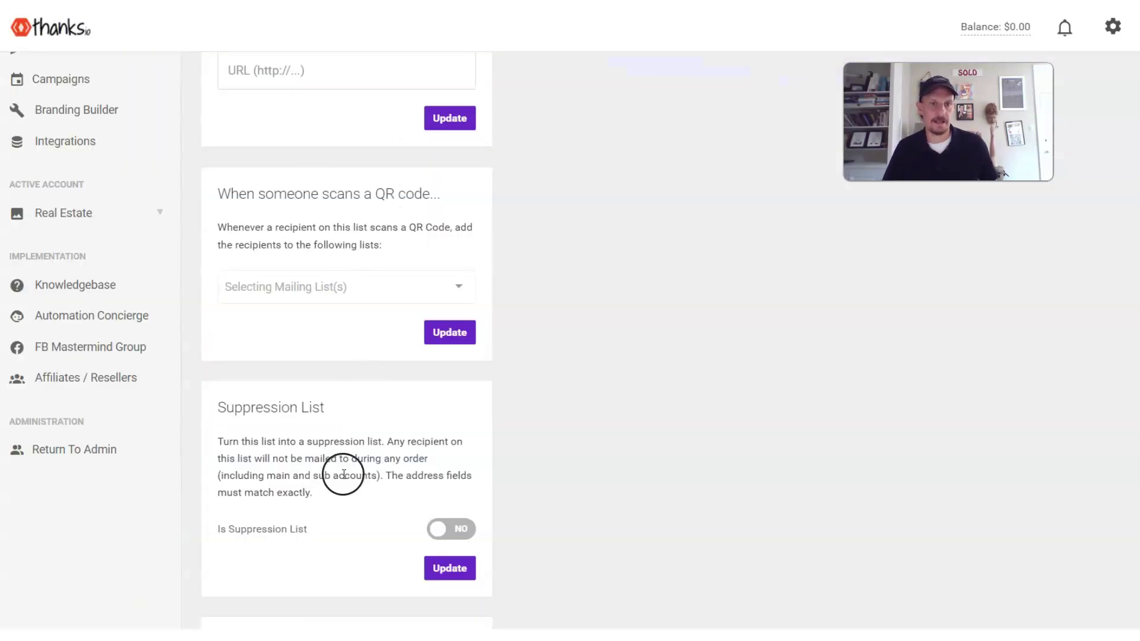
scroll(305, 437, "down", 15)
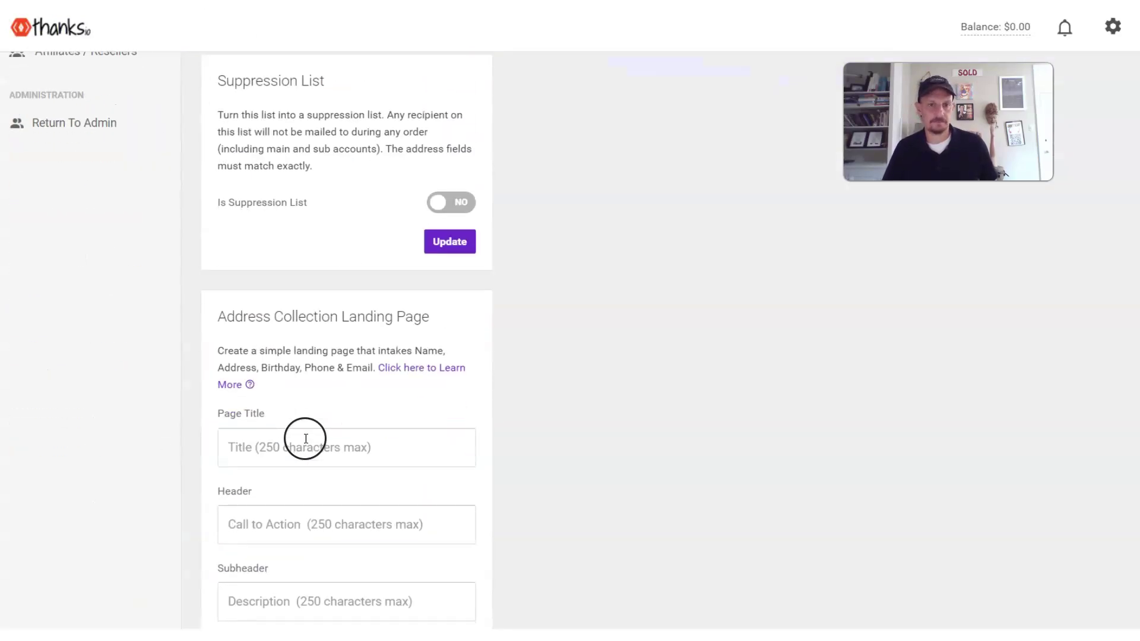
scroll(305, 438, "down", 4)
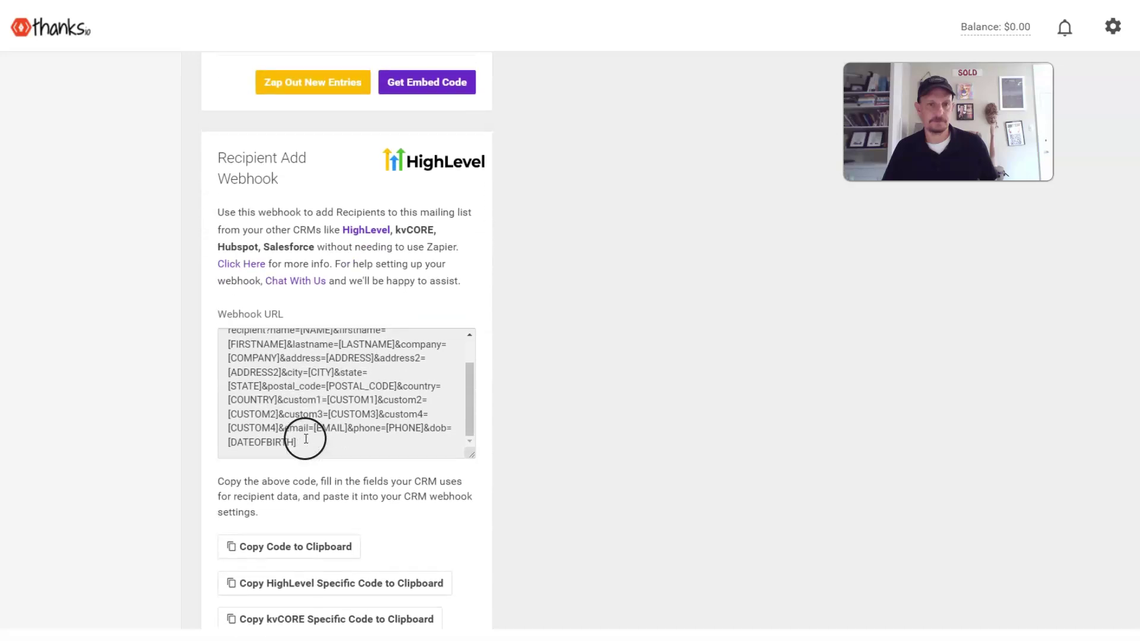
left_click(302, 620)
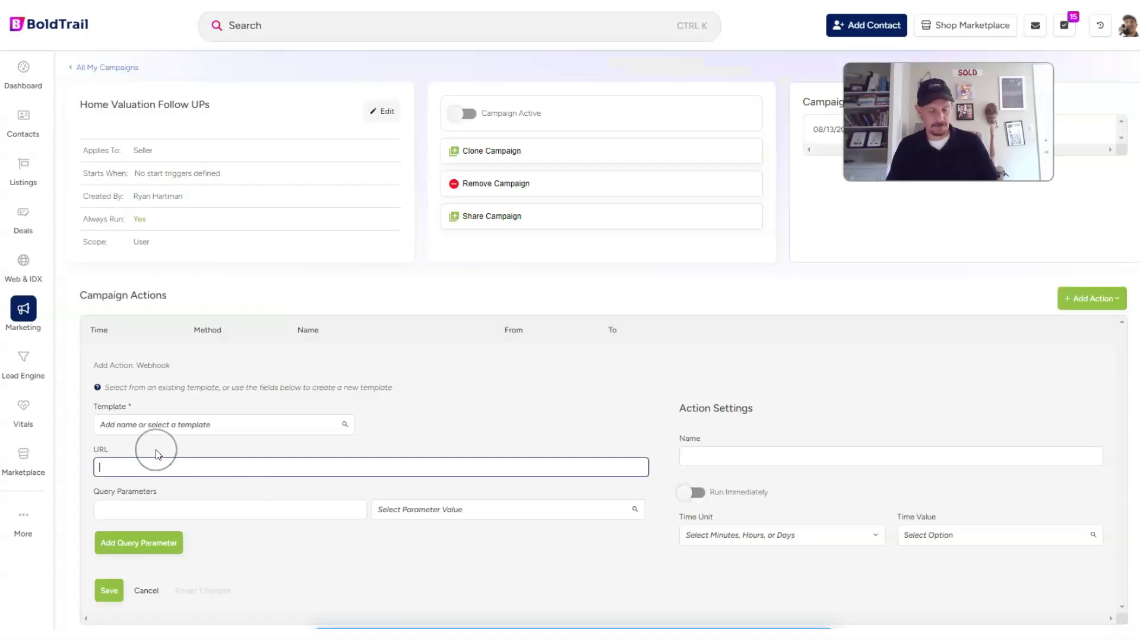
key("ctrl+v")
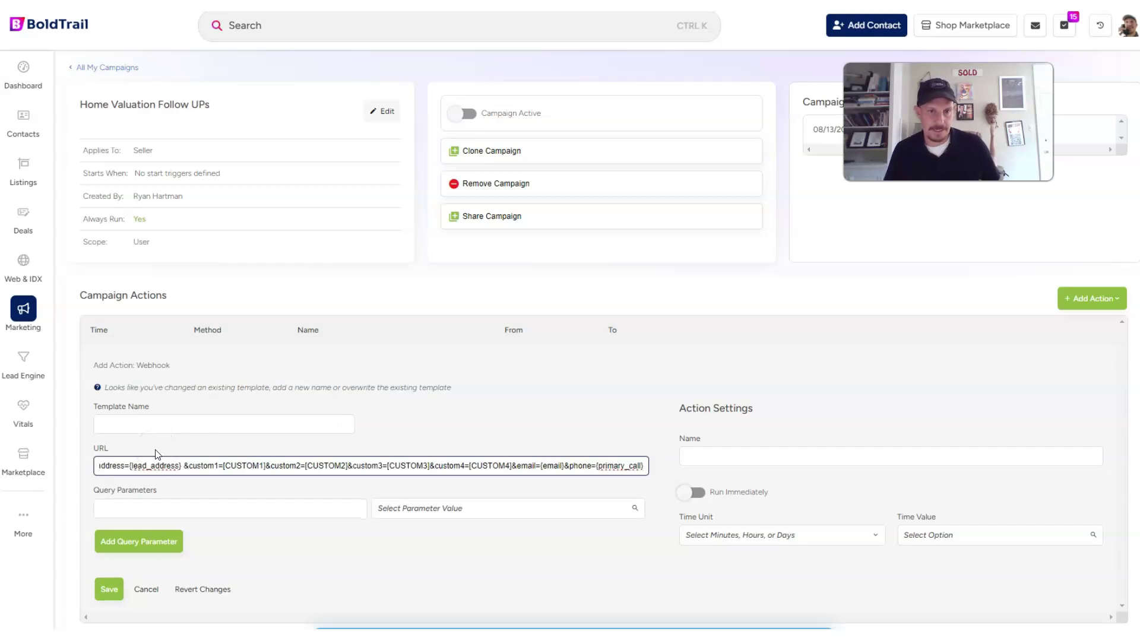
Name the template 'Send To Thanks.io Home Value List' and move the URL's query string into Notepad.
left_click(133, 419)
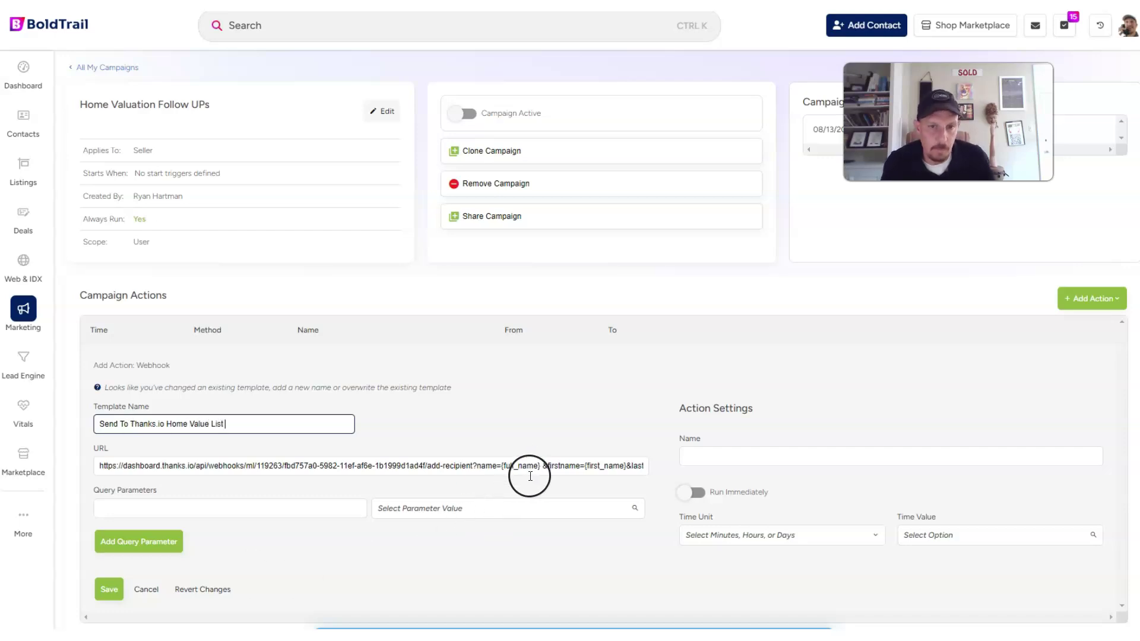
left_click_drag(542, 468, 661, 467)
left_click(484, 466)
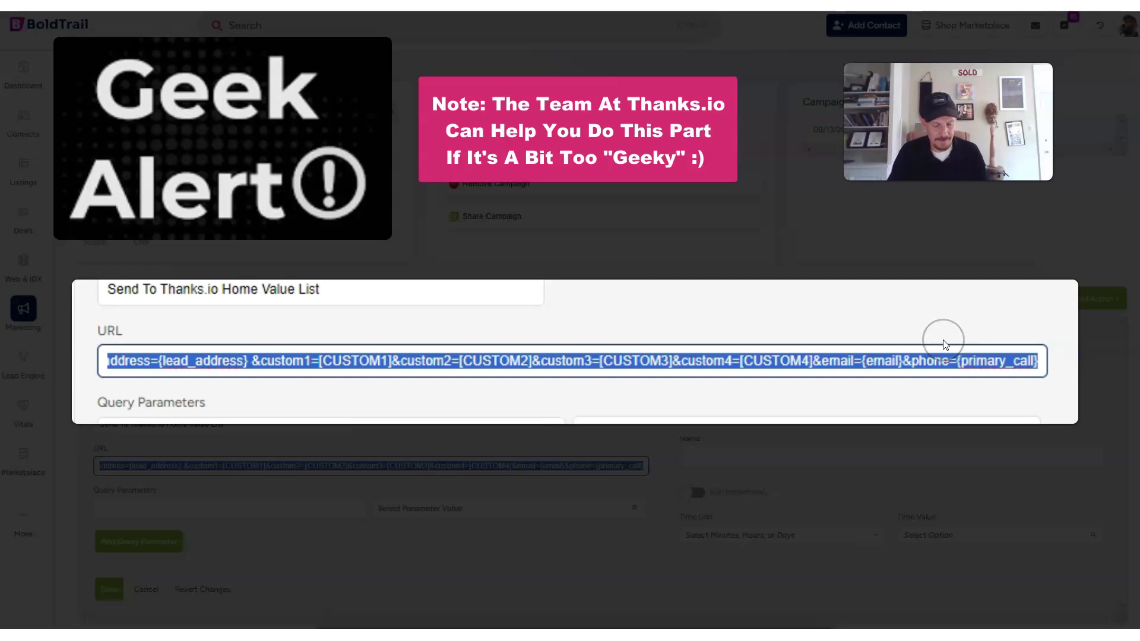
key("BackSpace")
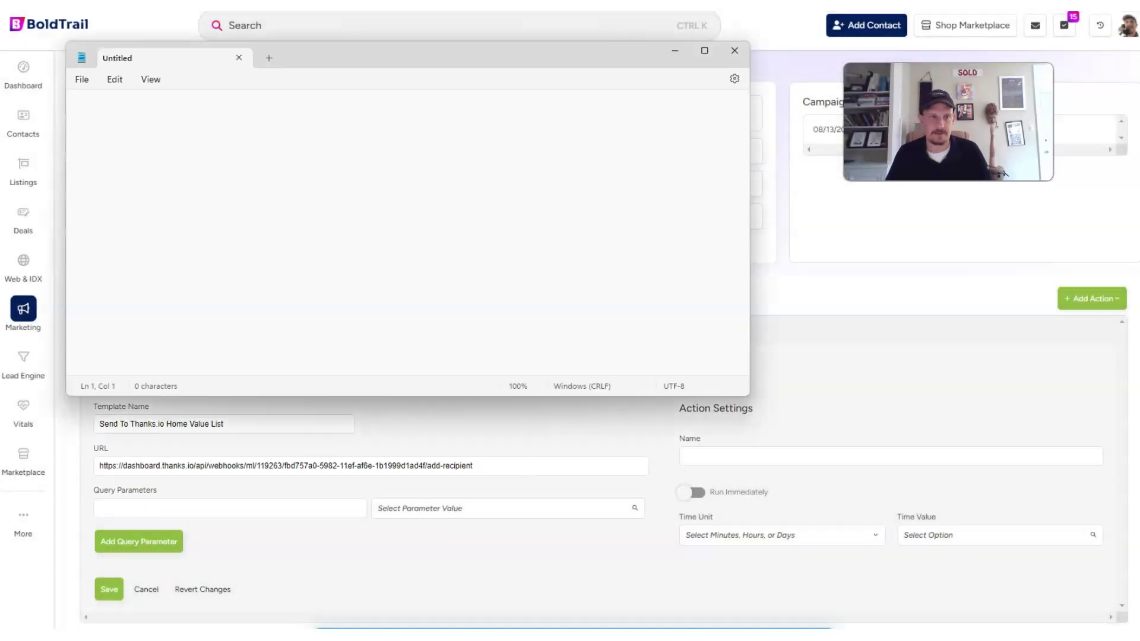
key("ctrl+v")
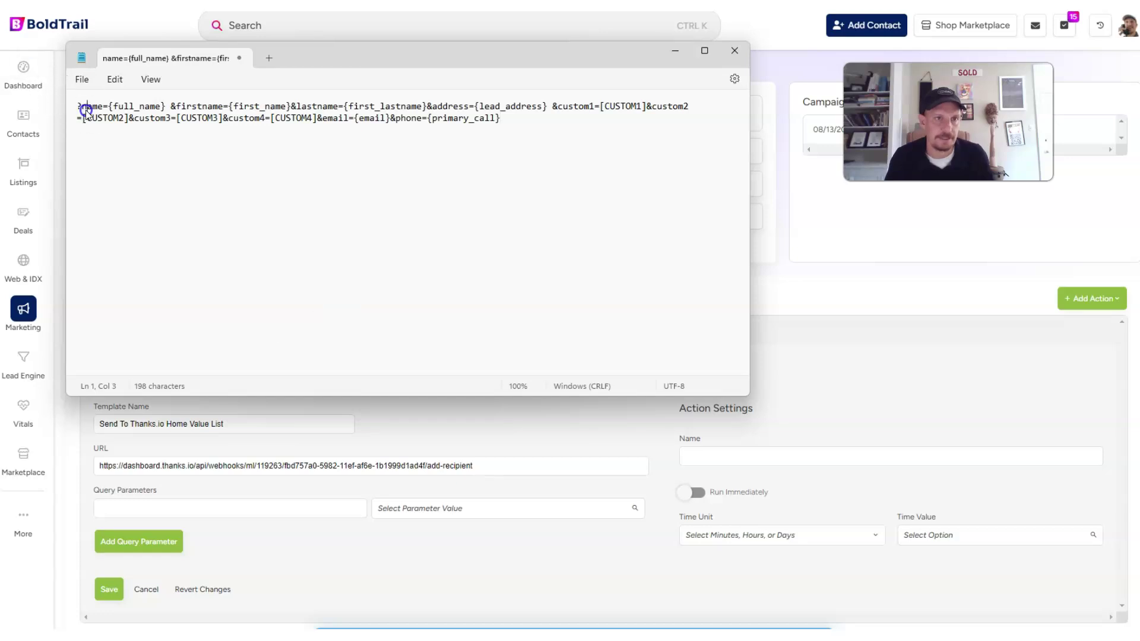
Review the name, firstname, lastname and address={lead_address} parameters in the pasted query string.
left_click_drag(89, 108, 162, 126)
left_click(117, 117)
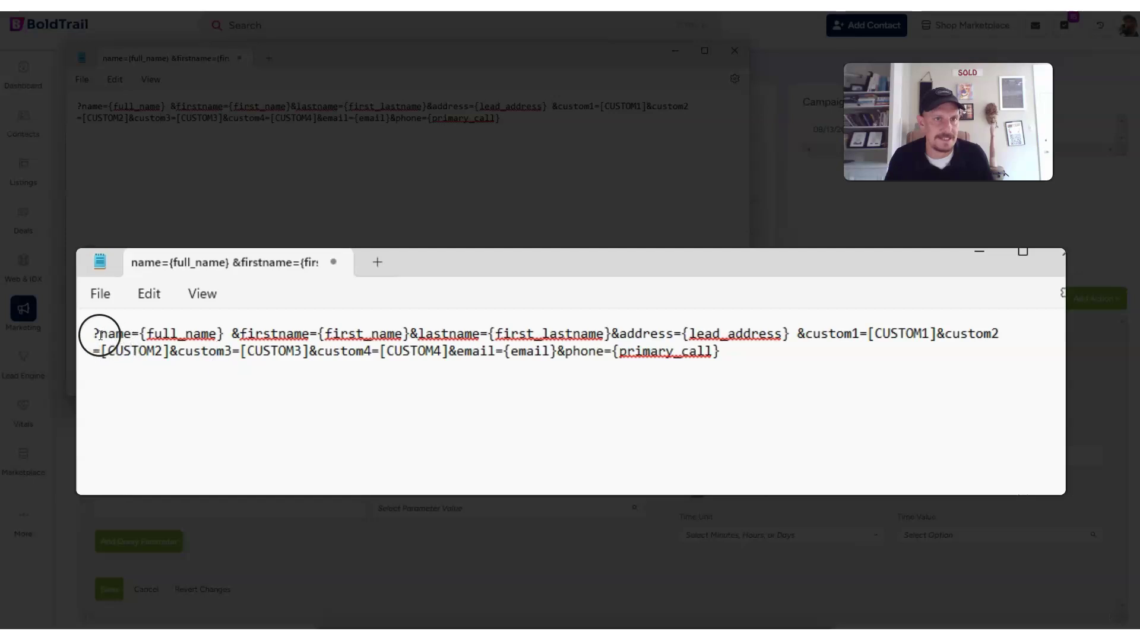
left_click_drag(79, 108, 94, 108)
left_click_drag(181, 107, 223, 106)
left_click_drag(306, 106, 358, 106)
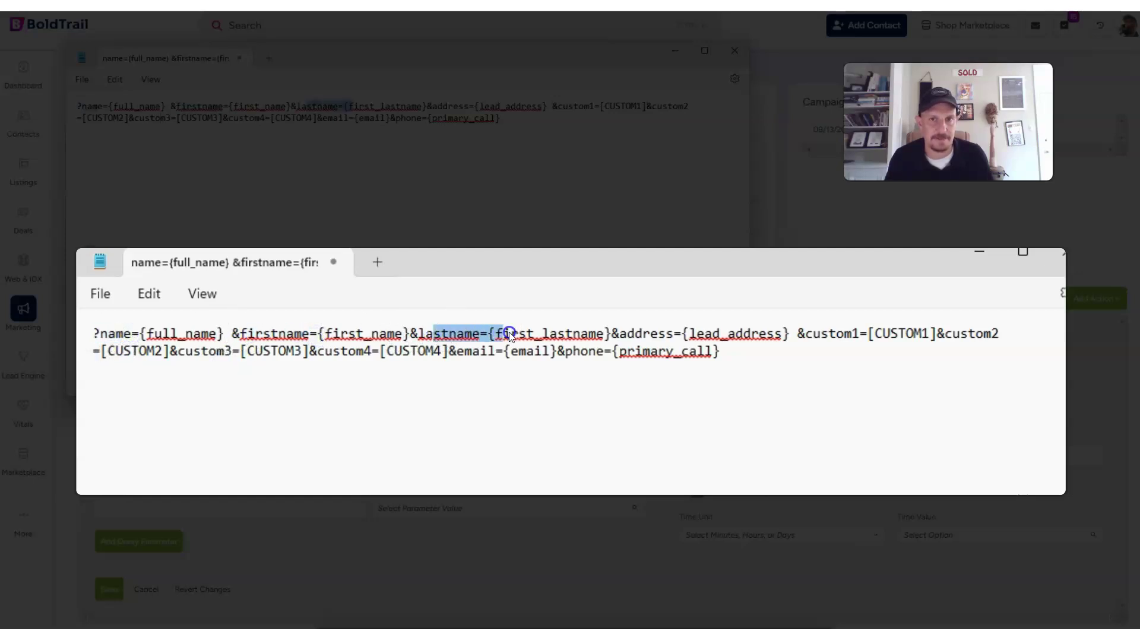
left_click(522, 106)
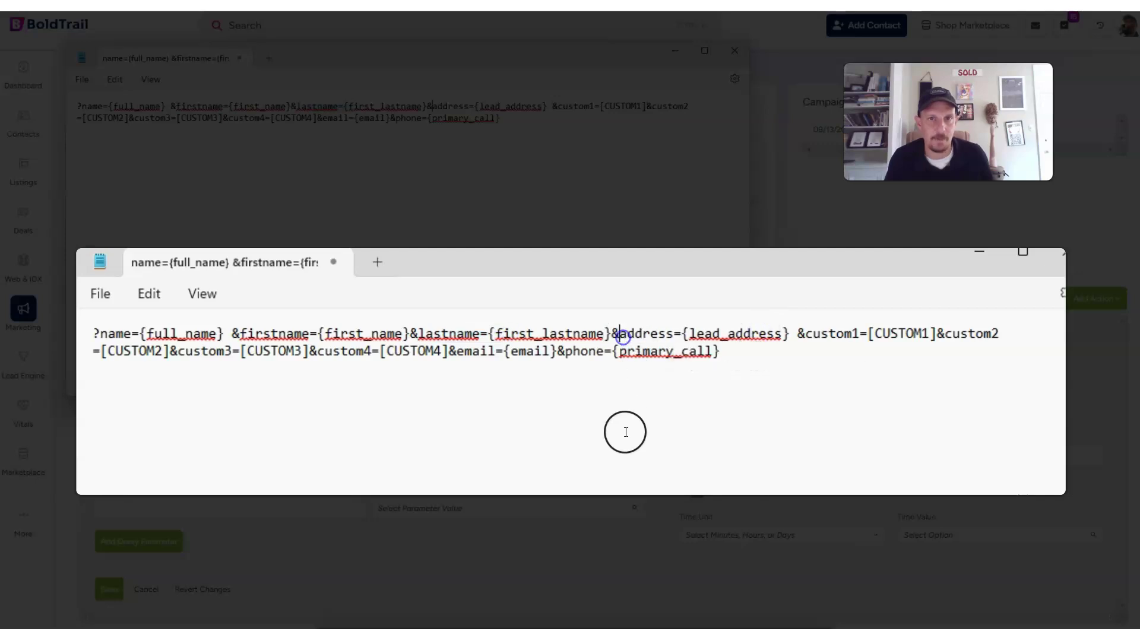
left_click_drag(432, 106, 537, 106)
left_click(481, 108)
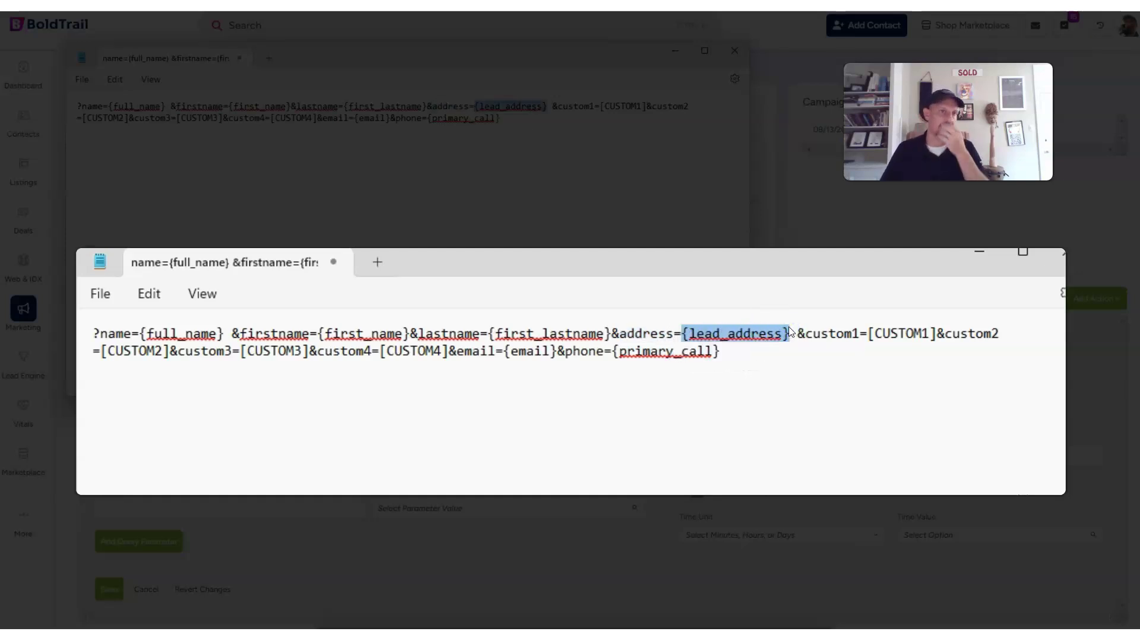
left_click(267, 117)
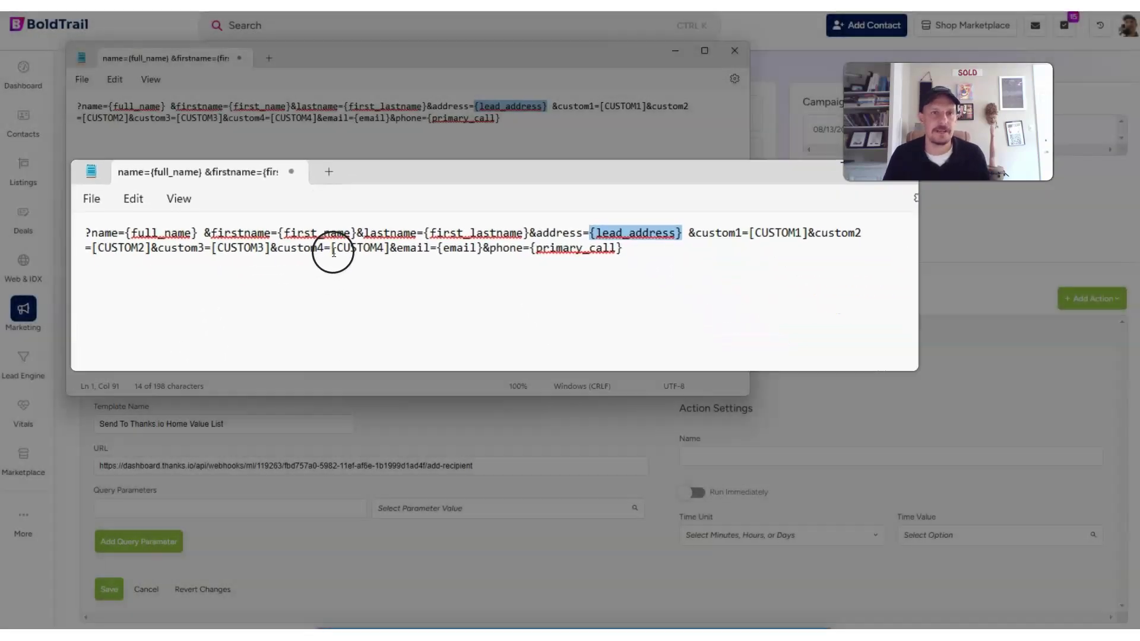
left_click_drag(315, 48, 533, 156)
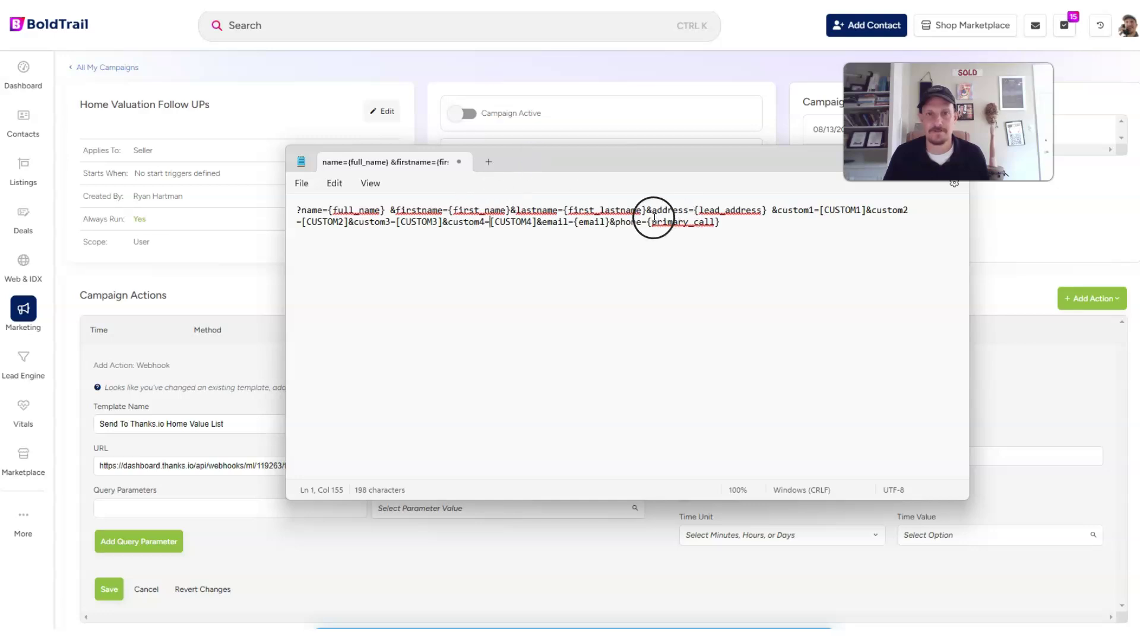
left_click_drag(654, 218, 666, 213)
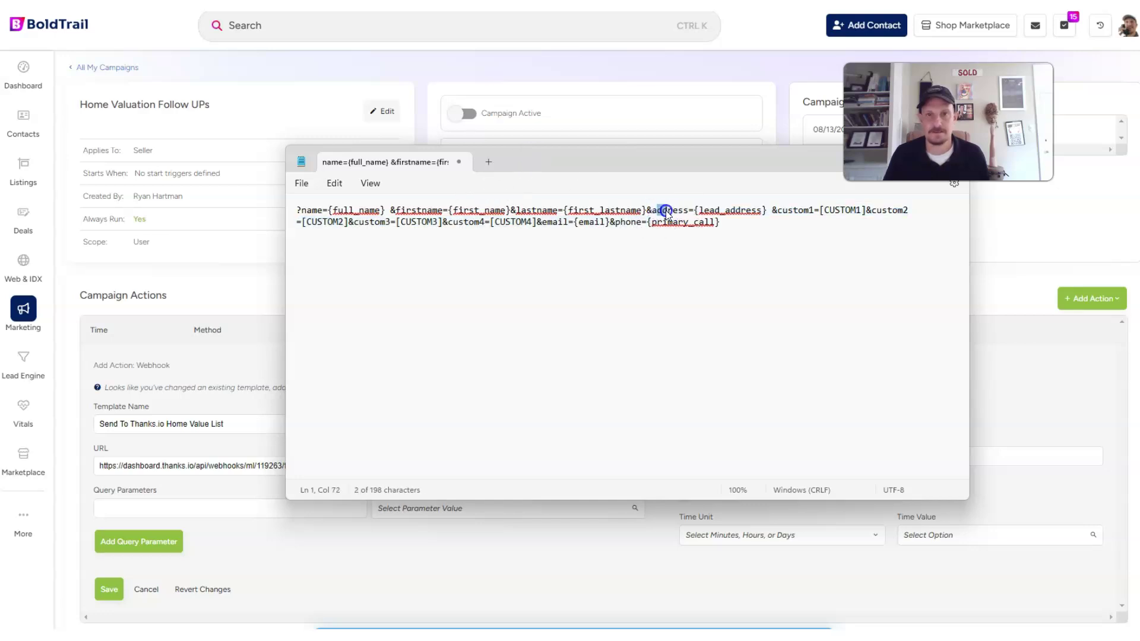
left_click_drag(610, 157, 1139, 178)
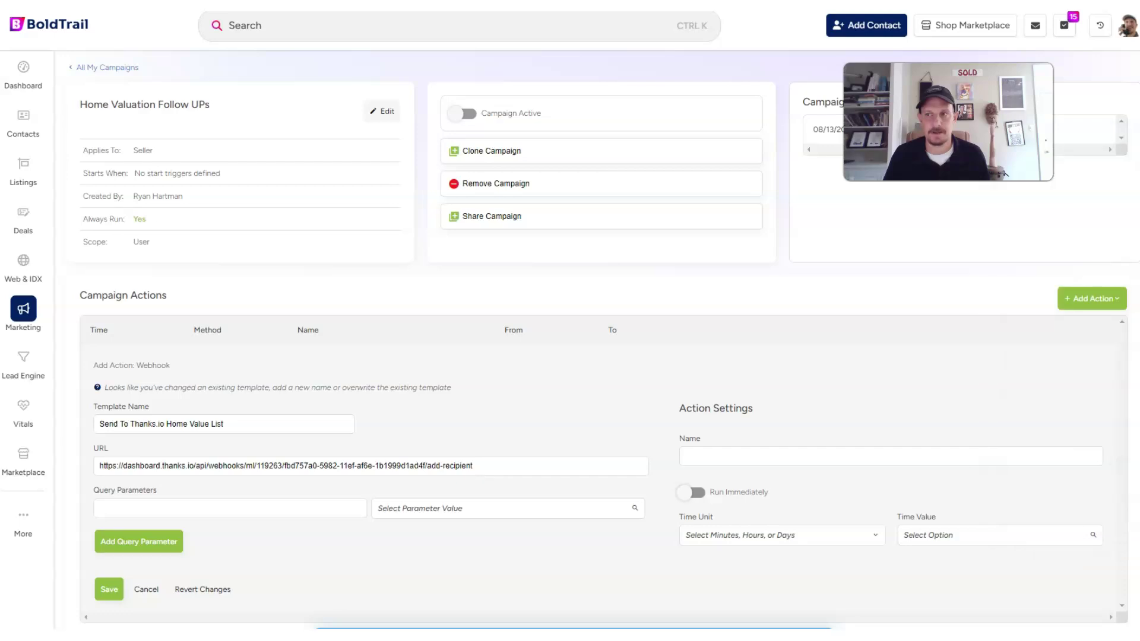
Add an address query parameter mapped to {lead_address}.
left_click(140, 508)
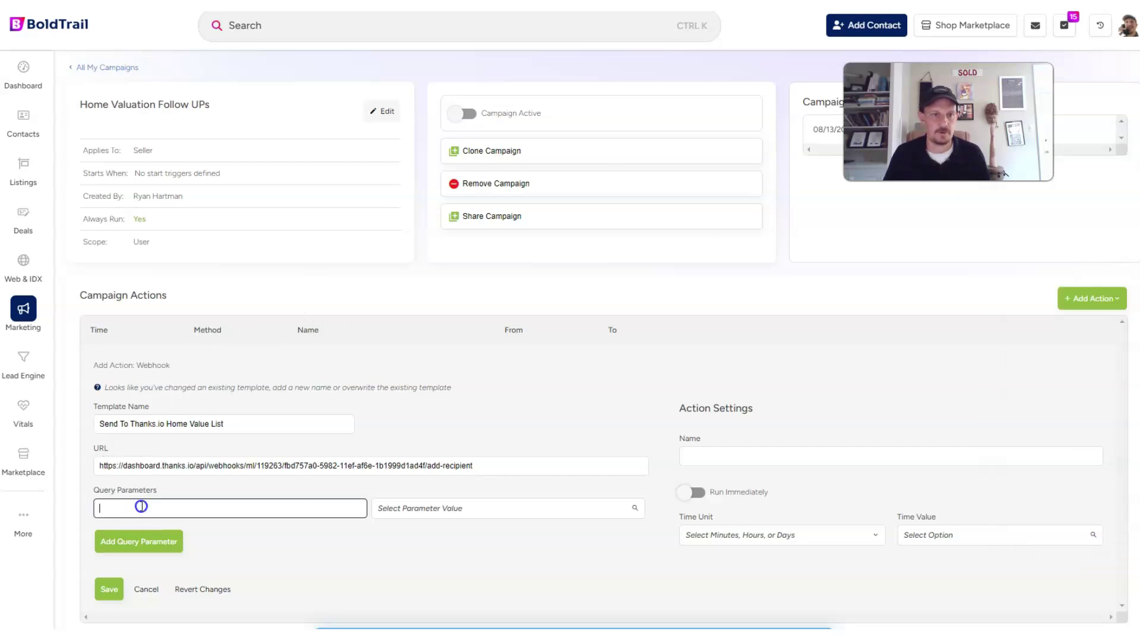
type("address")
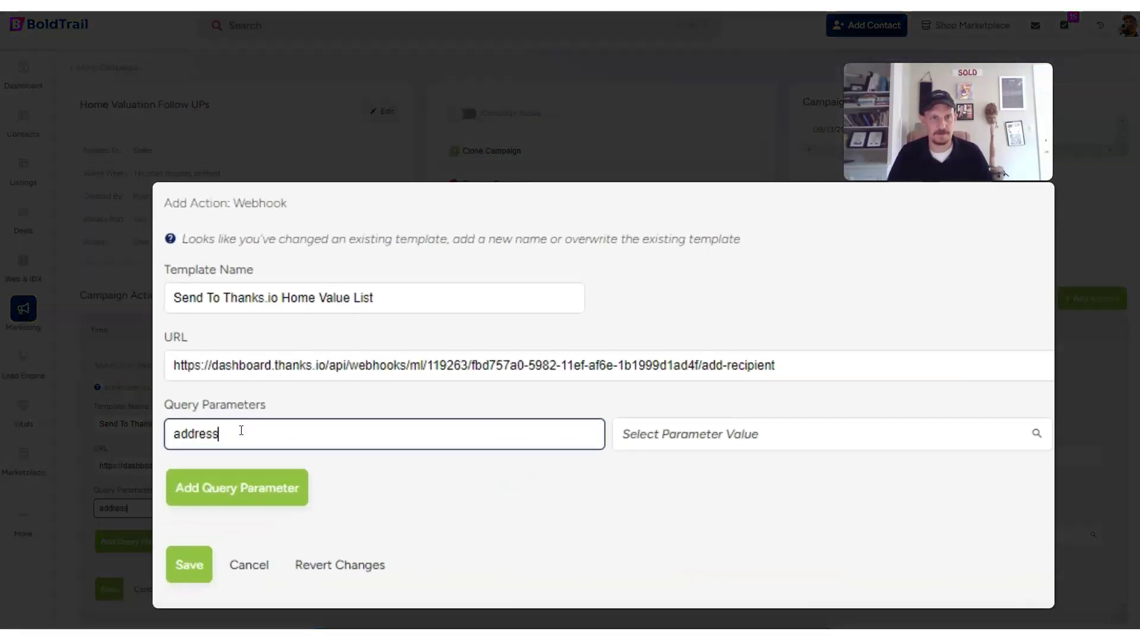
left_click(733, 434)
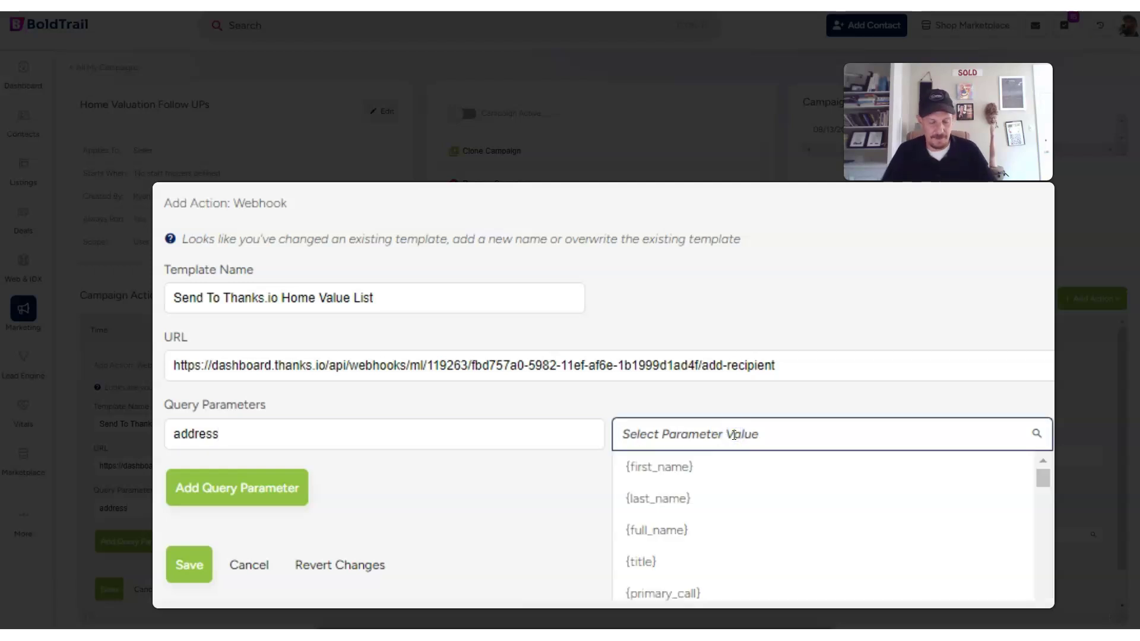
type("add")
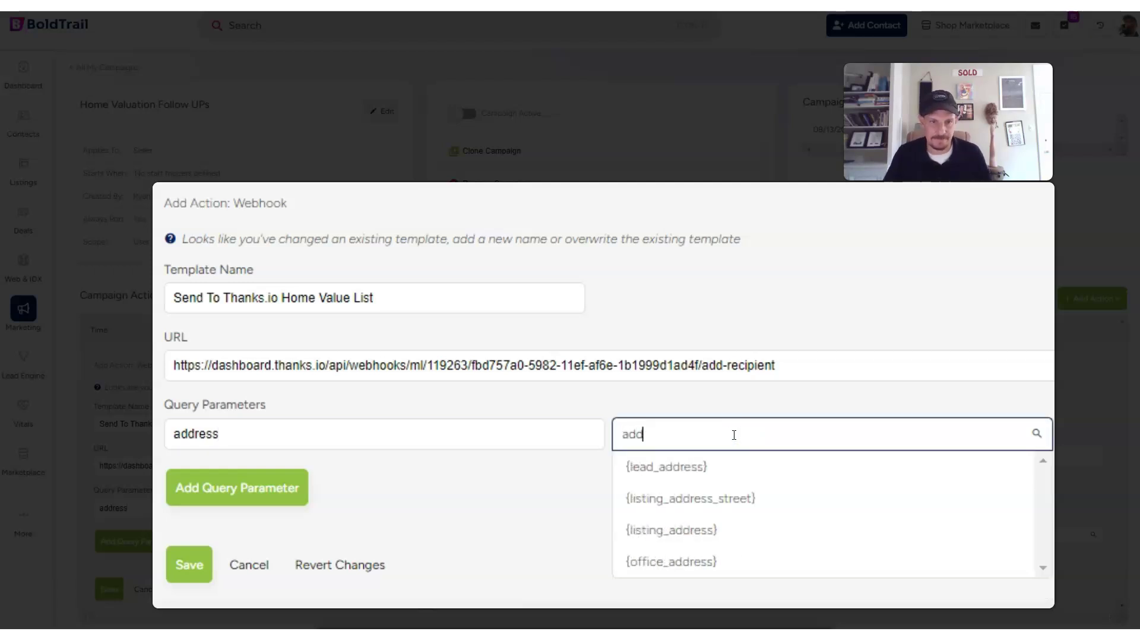
left_click(679, 467)
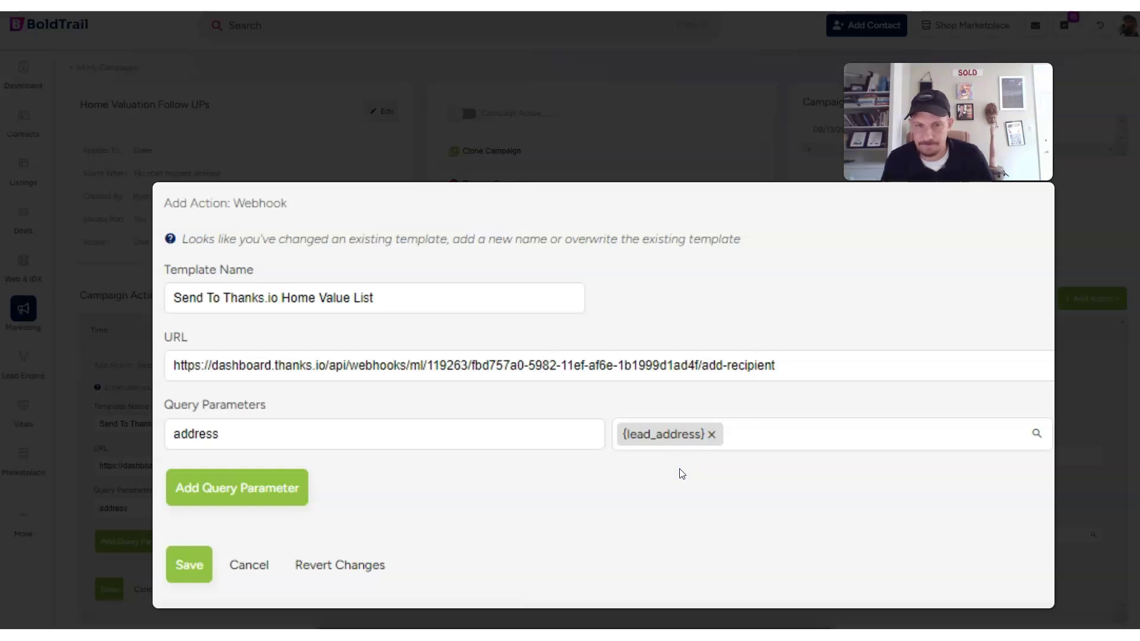
Add first_name and last_name parameters mapped to the lead's first and last names.
left_click(248, 488)
left_click(225, 489)
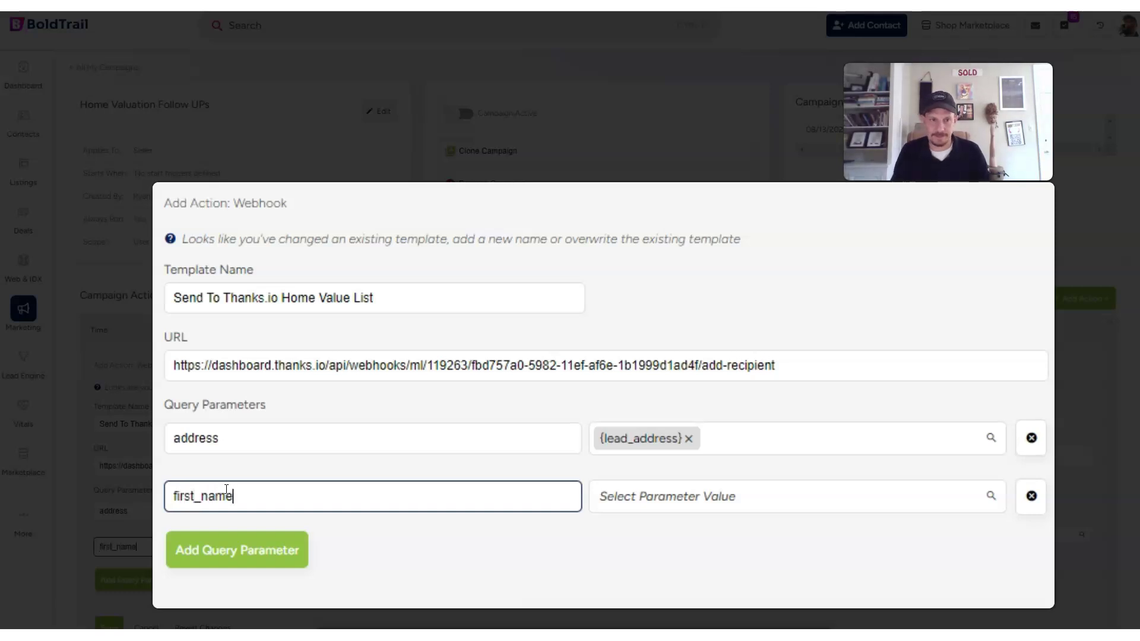
left_click(640, 495)
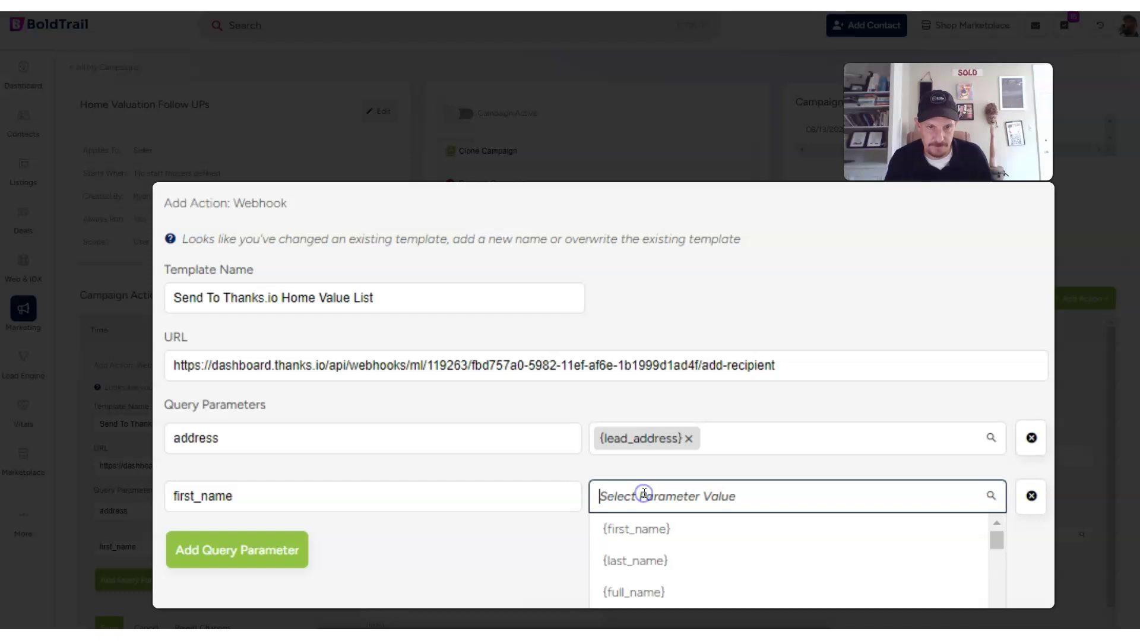
left_click(627, 536)
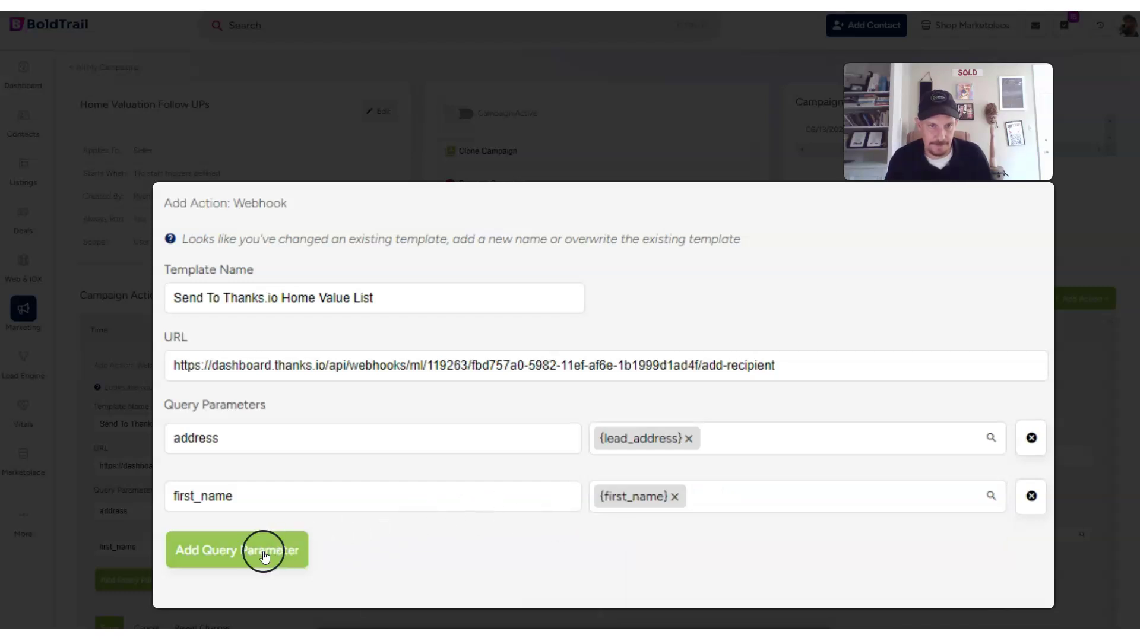
left_click(264, 556)
left_click(247, 546)
type("las")
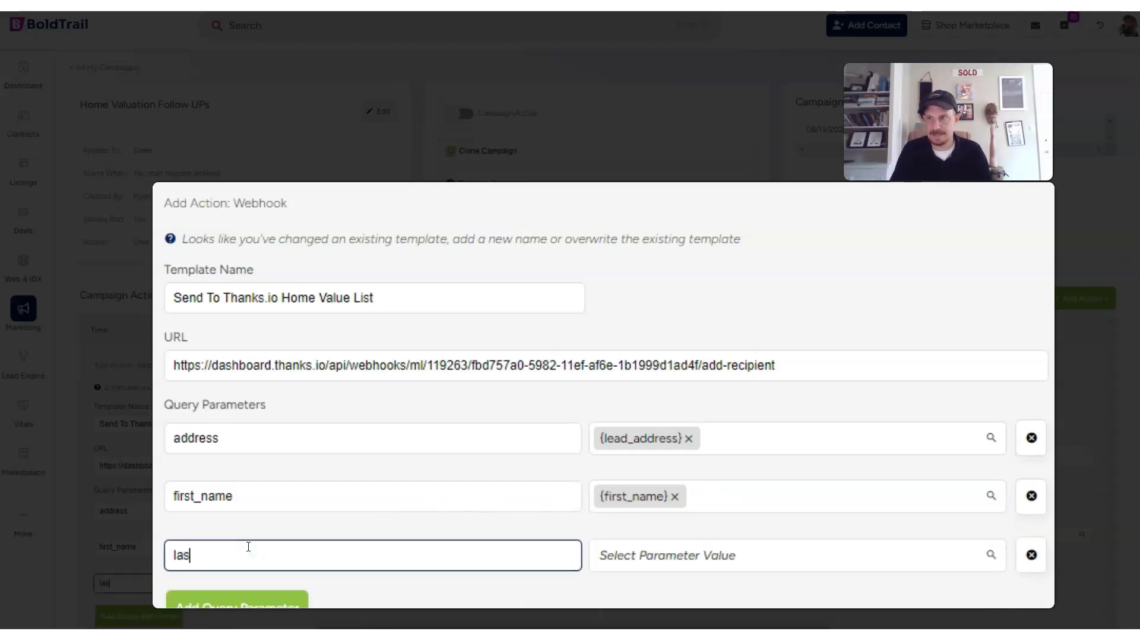
type("t_name")
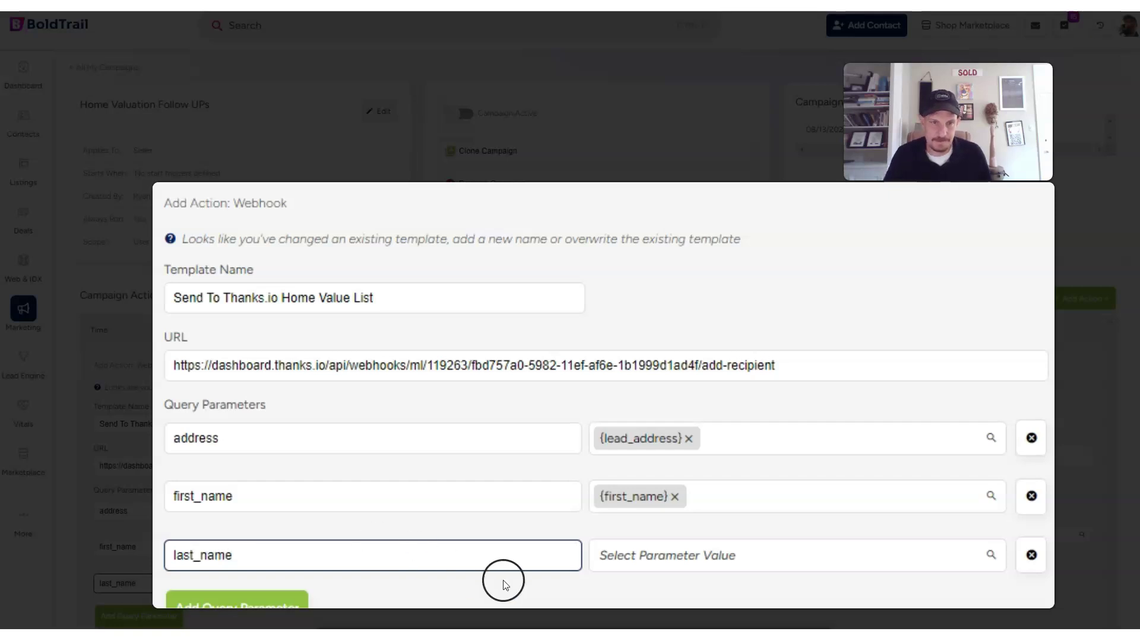
left_click(667, 557)
scroll(669, 561, "down", 1)
left_click(669, 562)
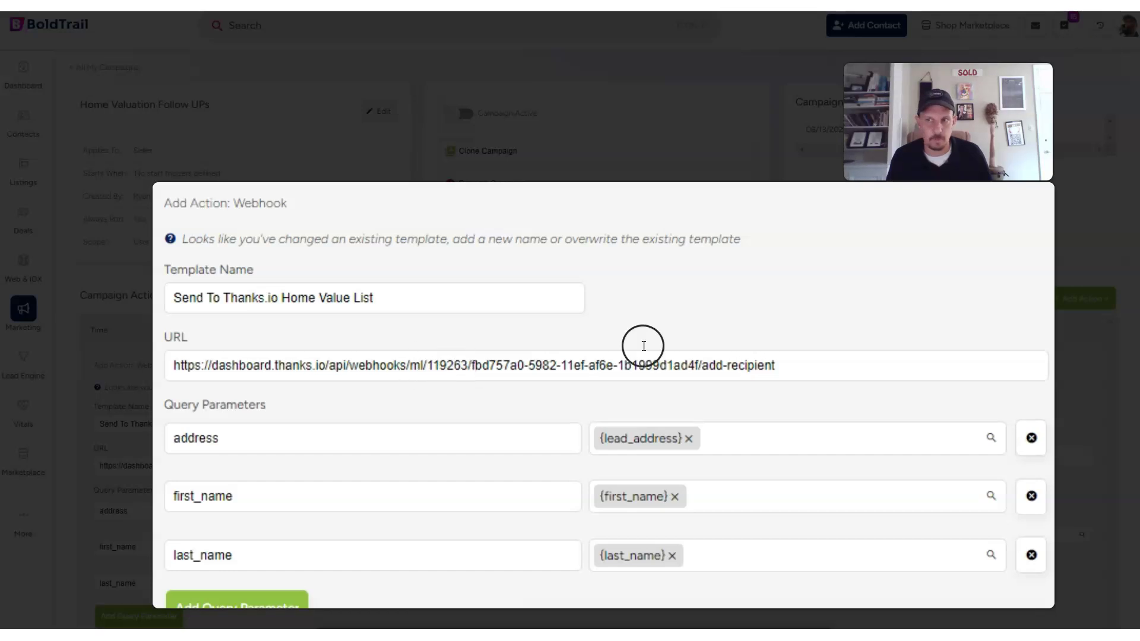
Delete the empty fourth parameter row and save the webhook action.
scroll(773, 330, "down", 1)
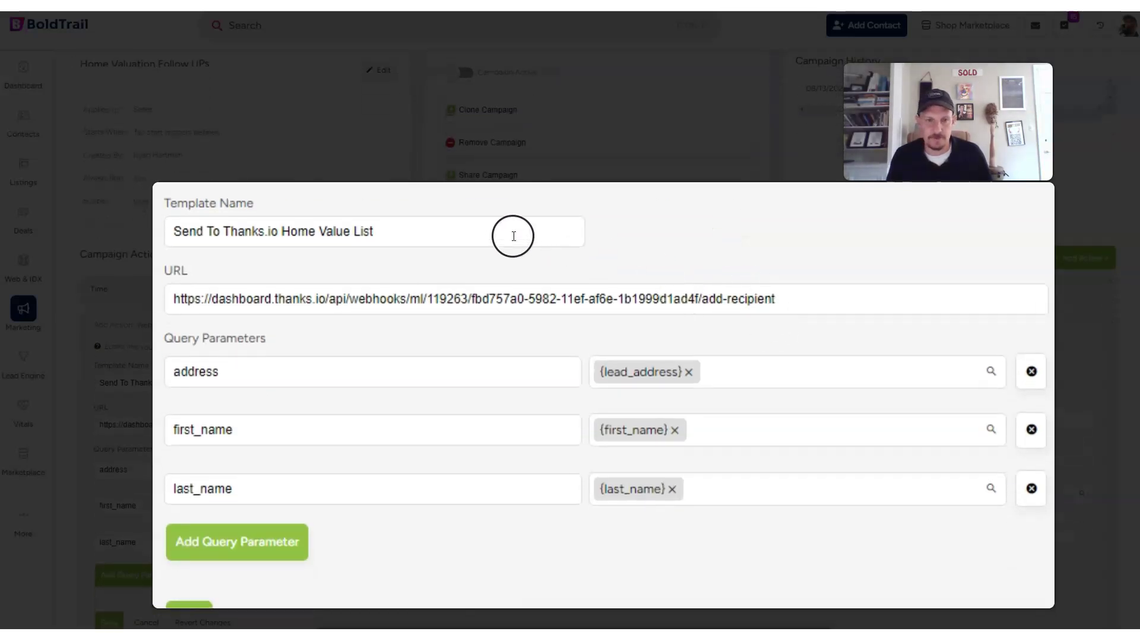
left_click(215, 530)
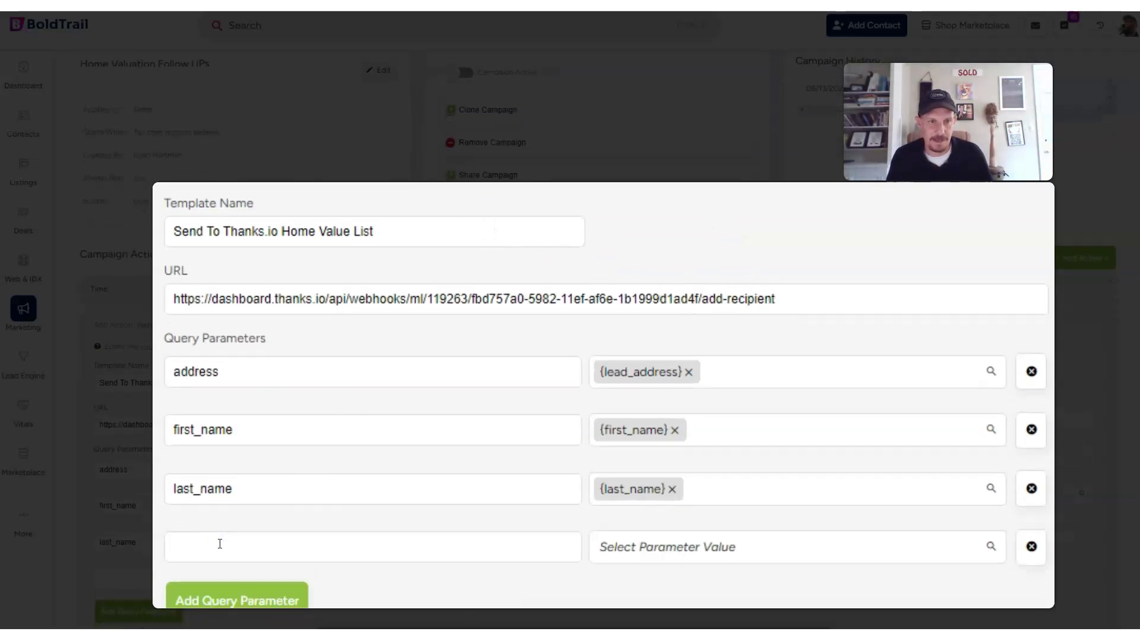
left_click(220, 544)
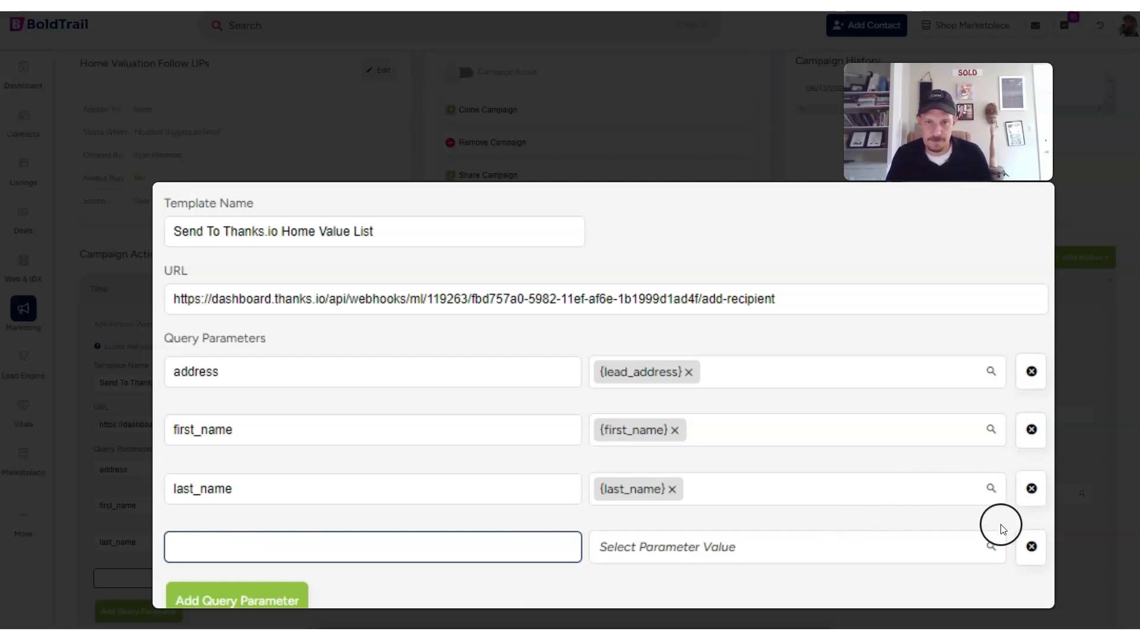
left_click(1026, 546)
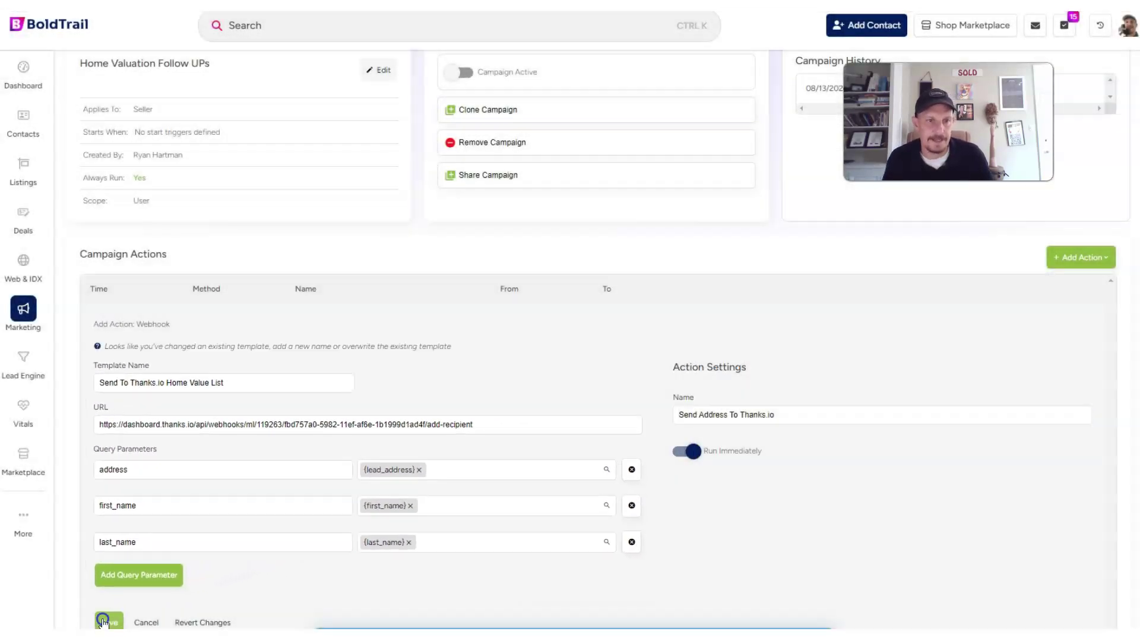
left_click(107, 621)
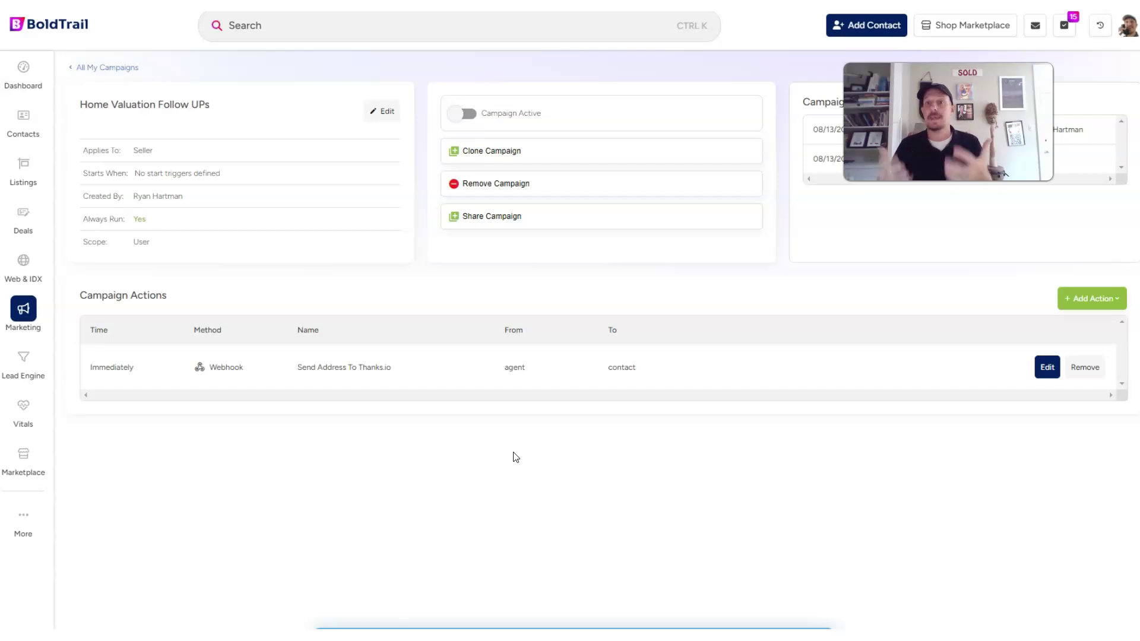
Switch the Home Valuation Follow UPs campaign to active and confirm with Yes.
left_click(462, 113)
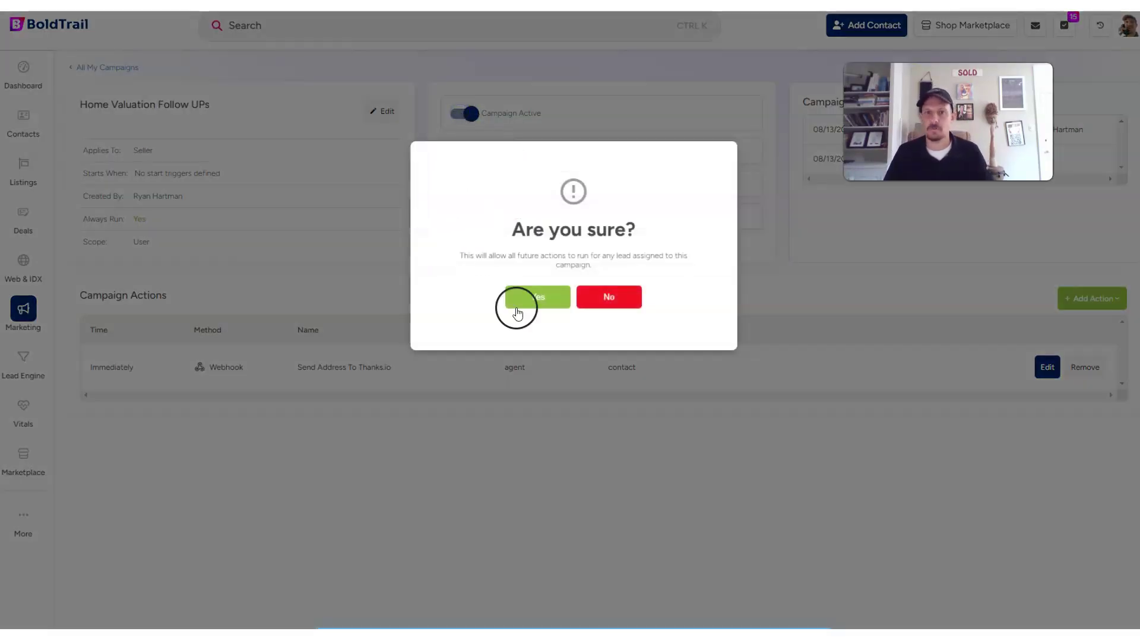
left_click(518, 300)
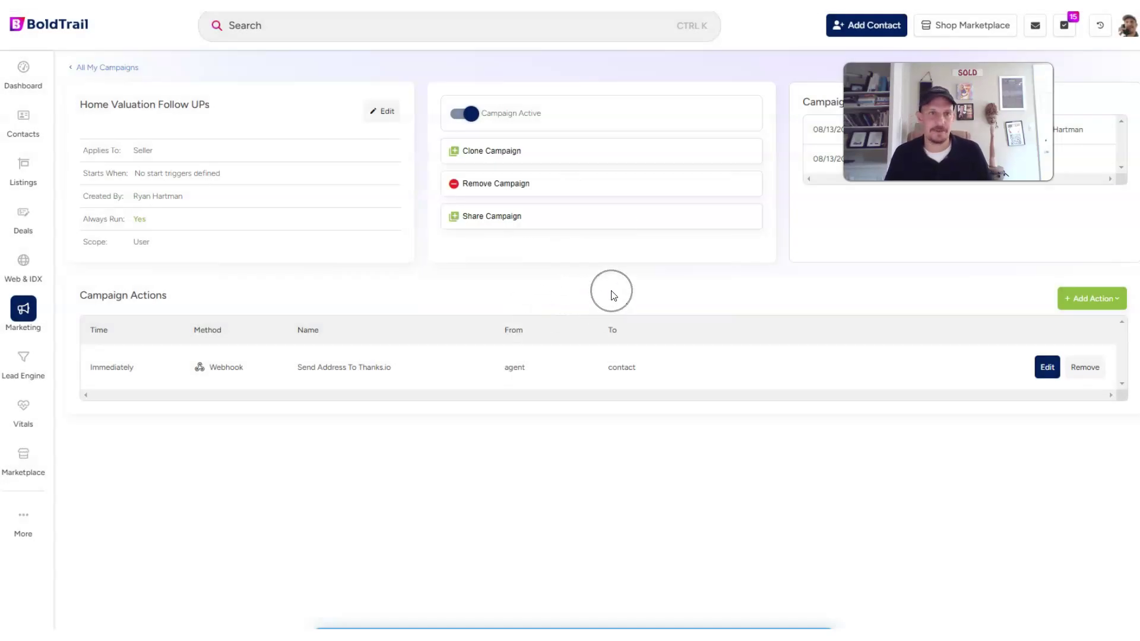
Open the test lead from Contacts and add Home Valuation Follow UPs under Active Campaigns.
left_click(19, 129)
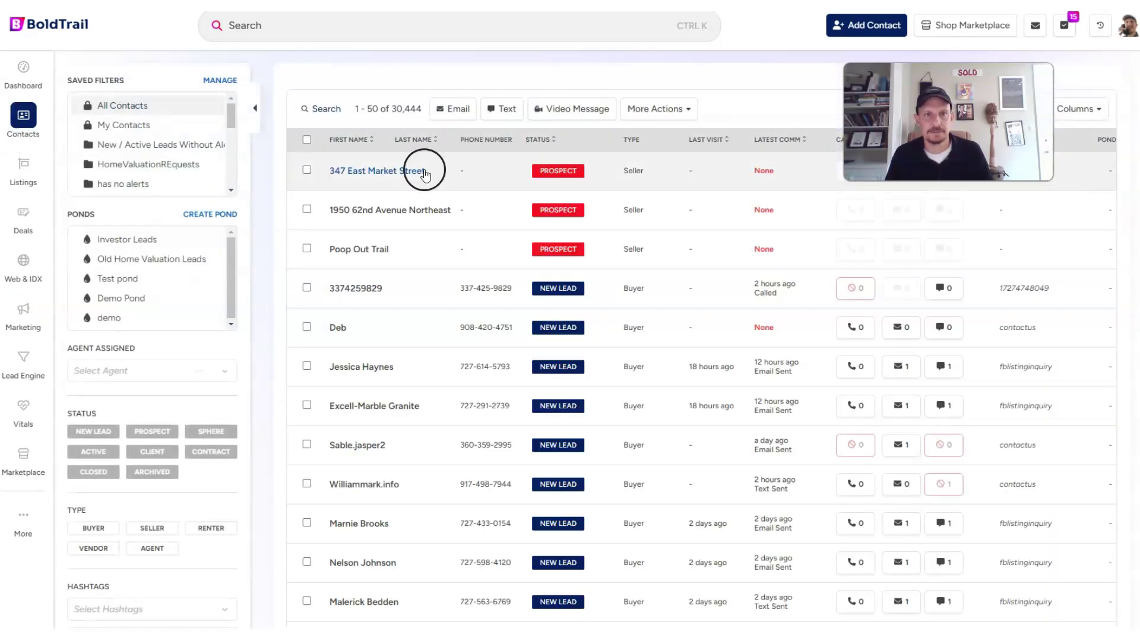
left_click(369, 170)
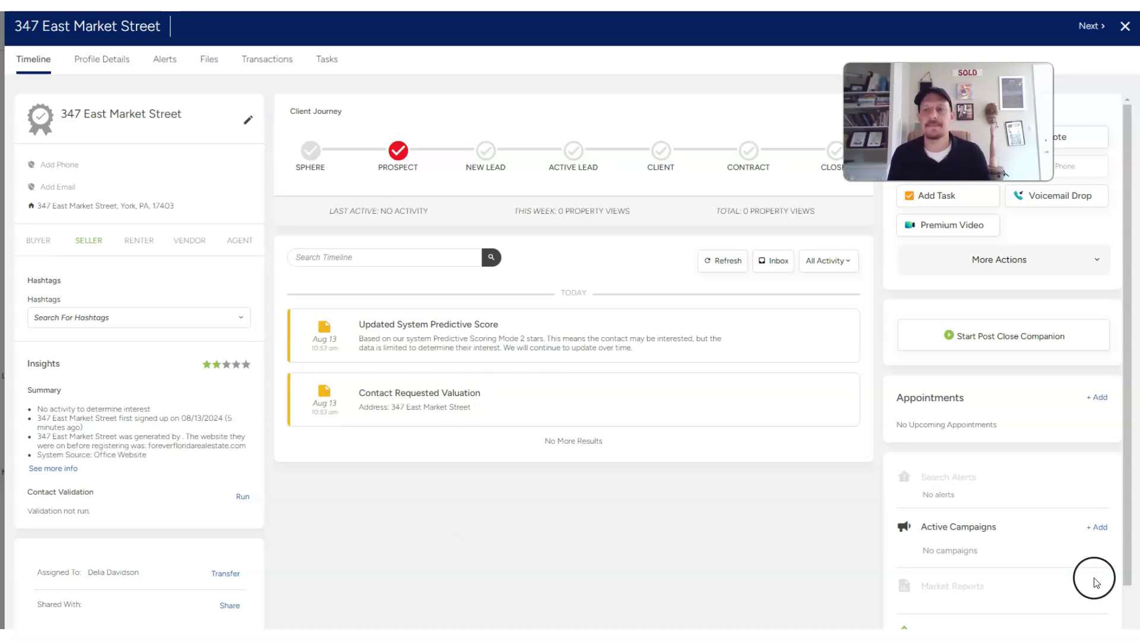
left_click_drag(1001, 535, 915, 526)
left_click(1101, 530)
scroll(961, 457, "down", 1)
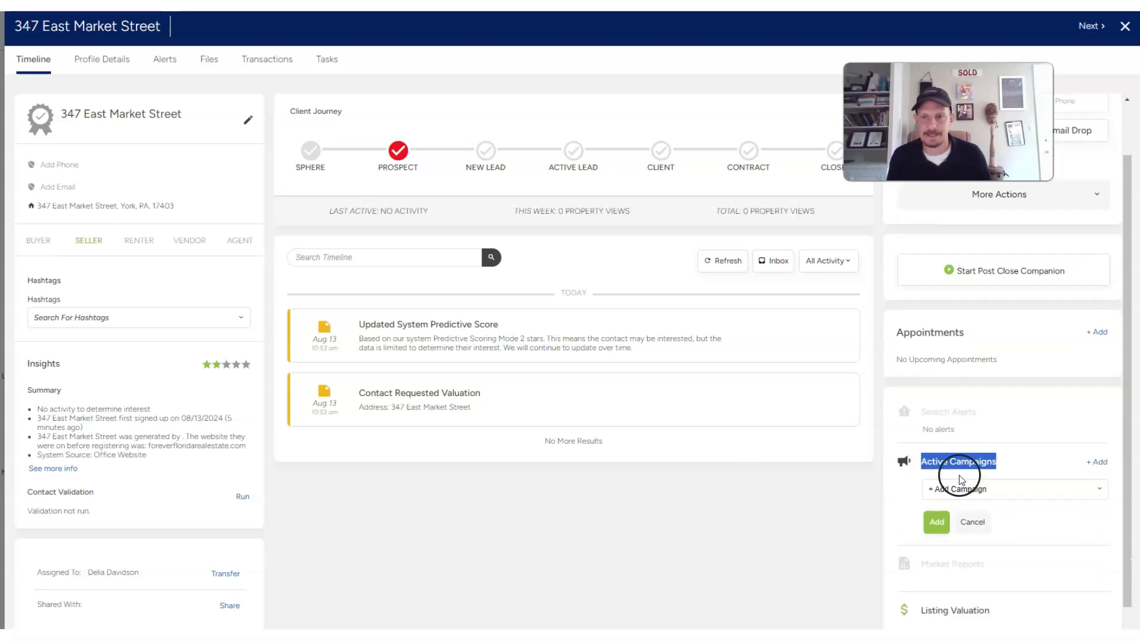
left_click(966, 490)
key("h")
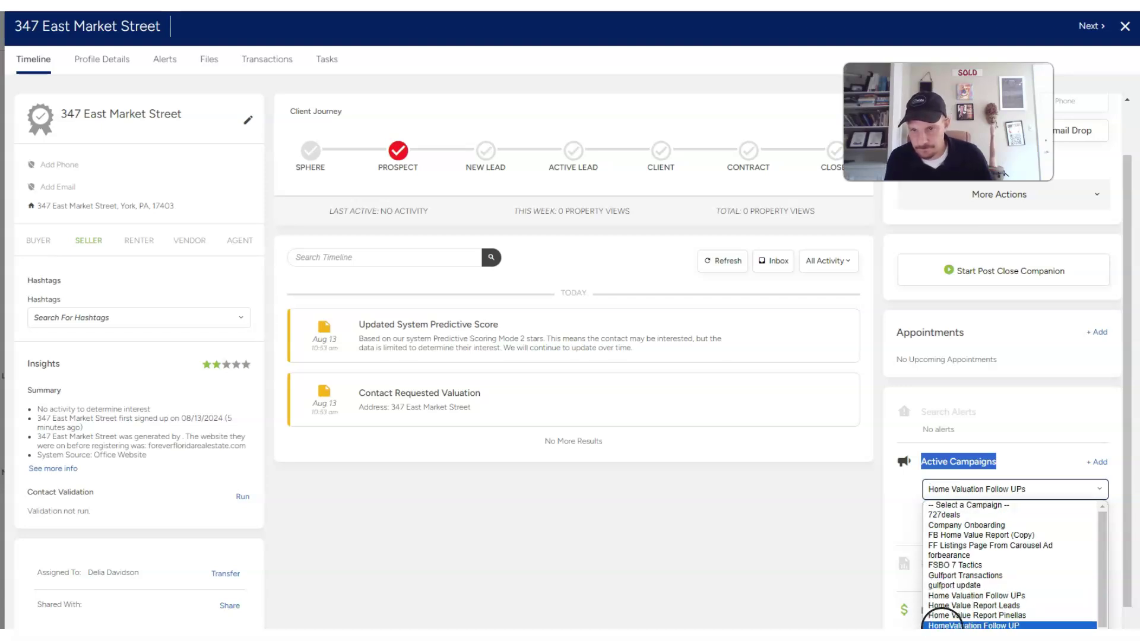
left_click(943, 598)
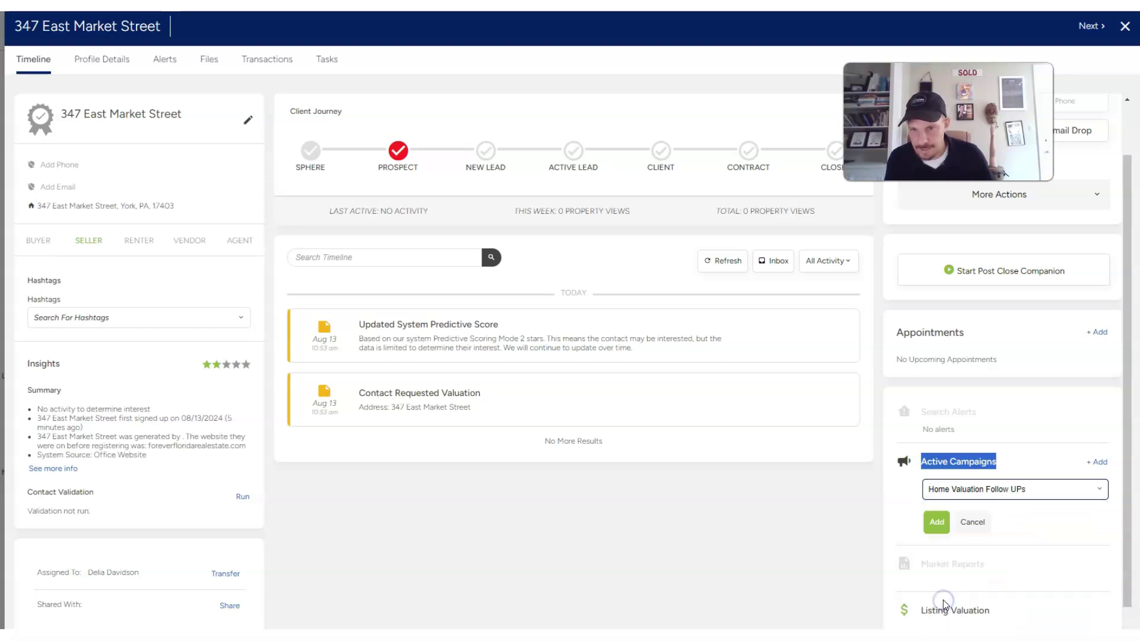
left_click(939, 522)
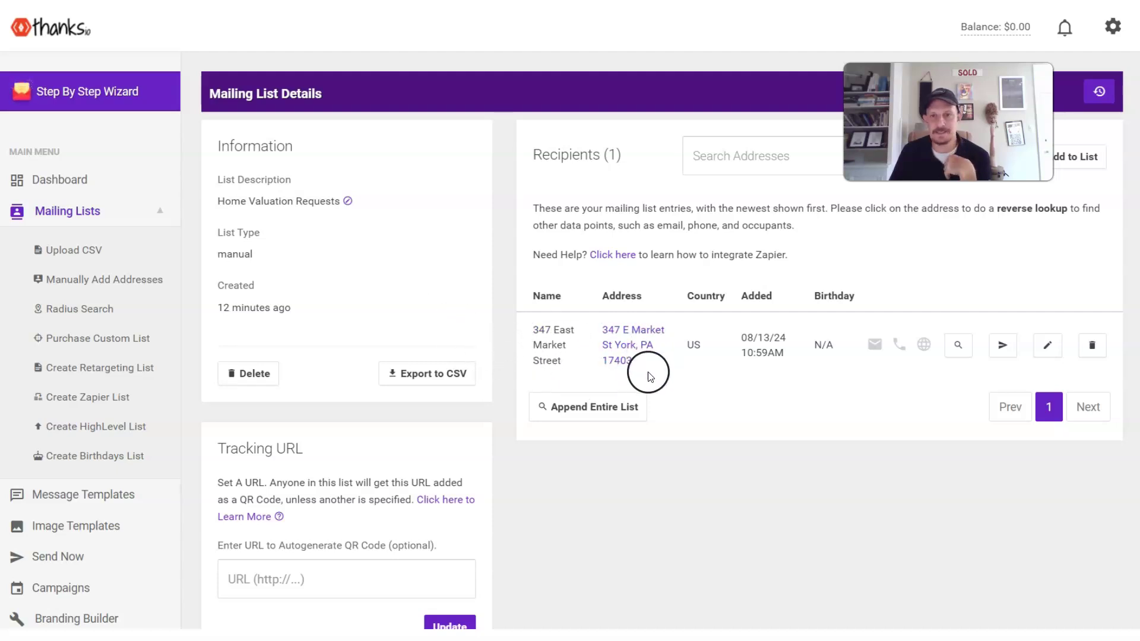
Check the new test-lead recipient's name and address and the list's creation date.
left_click_drag(648, 375, 538, 330)
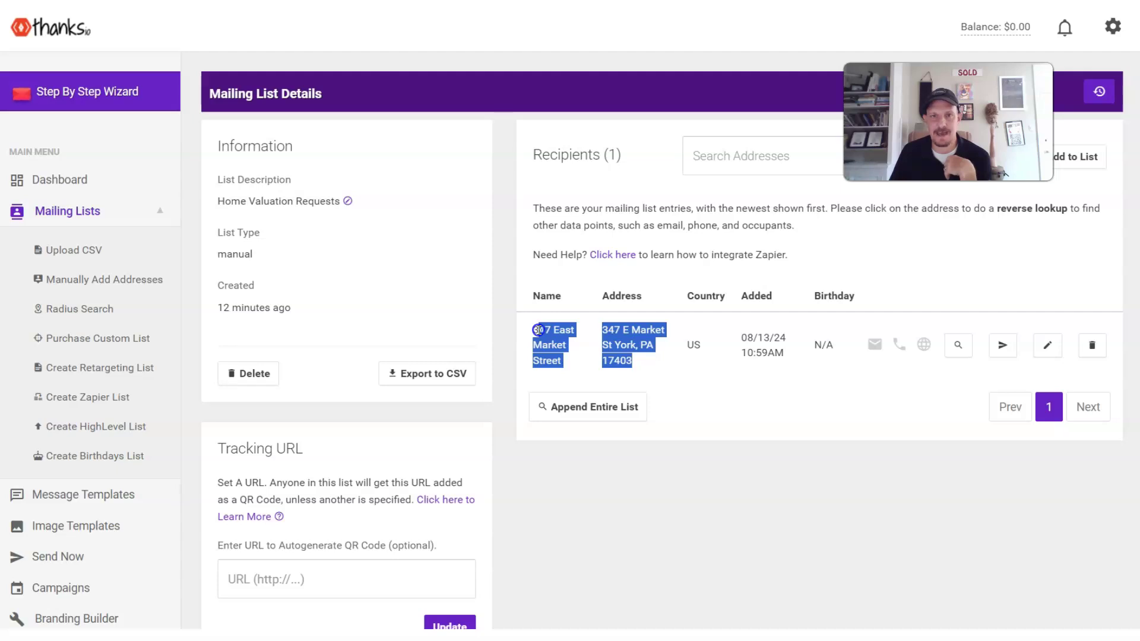
scroll(95, 510, "down", 3)
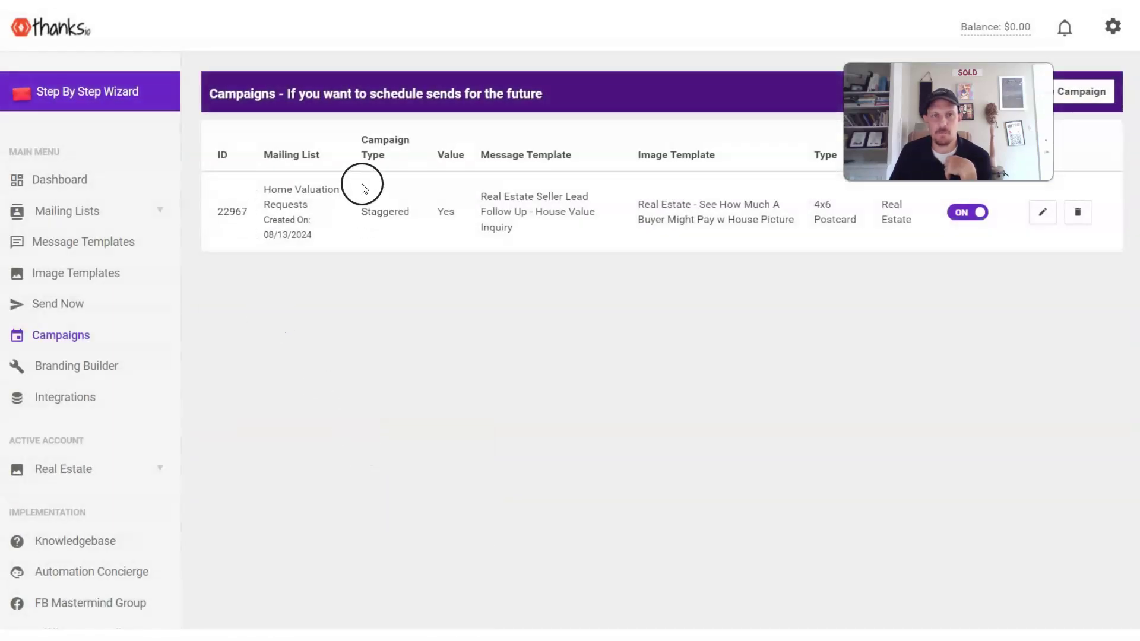
left_click_drag(315, 236, 263, 219)
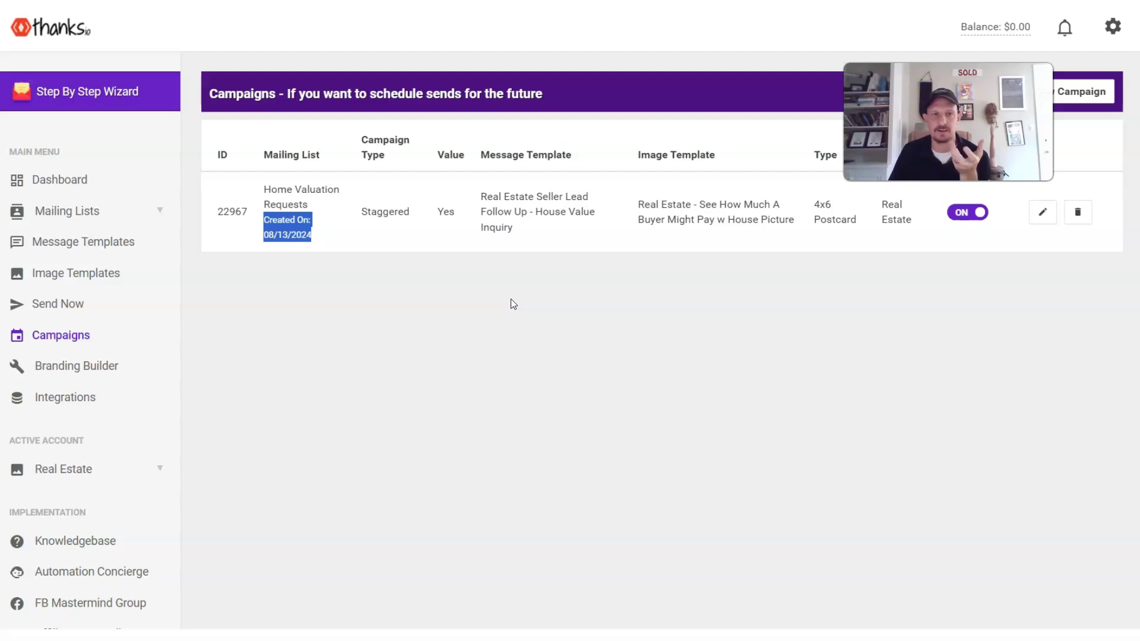
left_click(1042, 212)
left_click(292, 483)
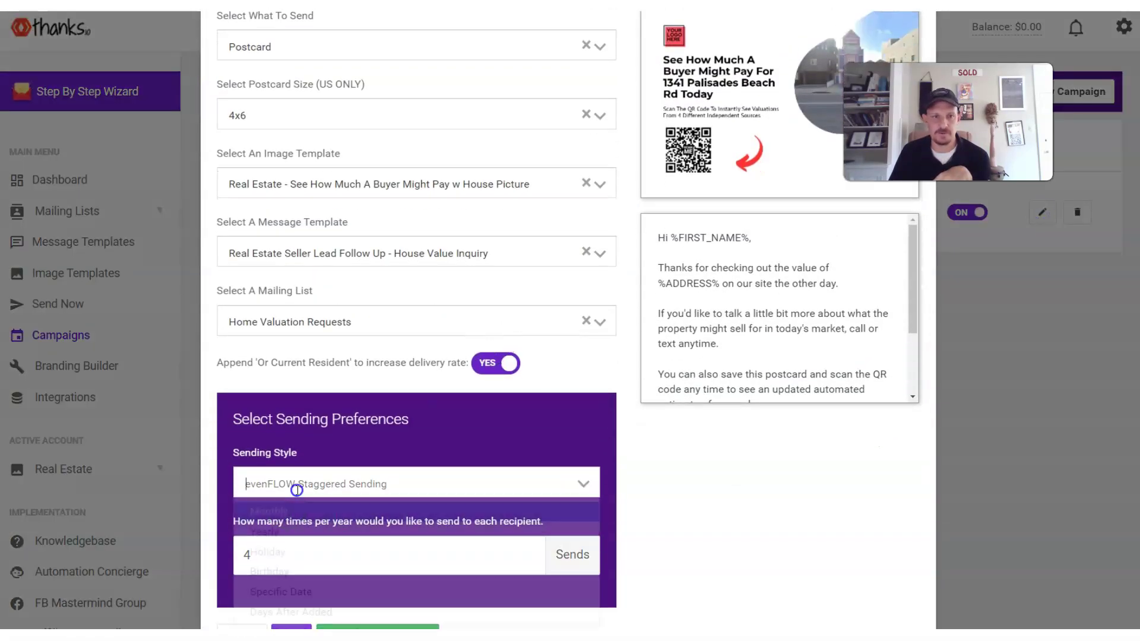
left_click(296, 614)
left_click(299, 554)
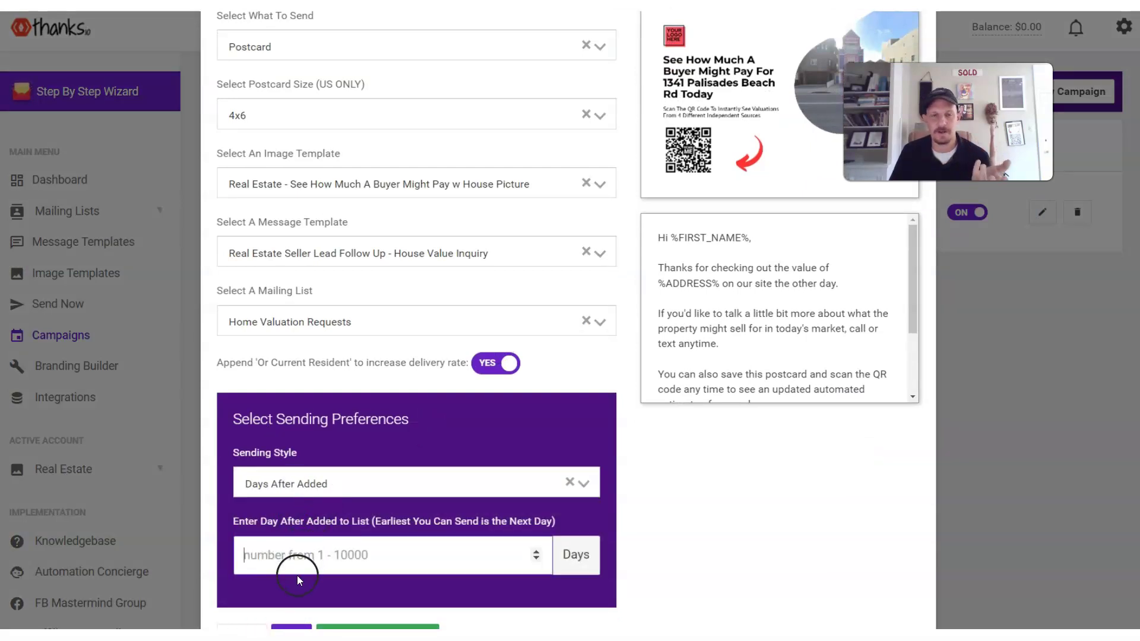
left_click(305, 485)
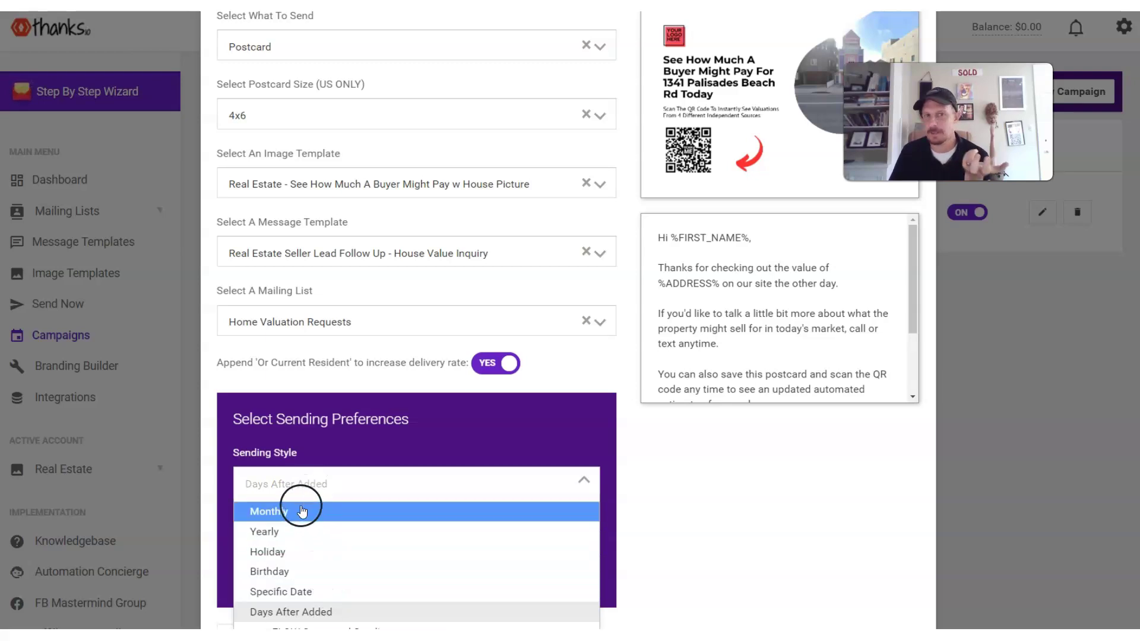
scroll(320, 528, "up", 1)
scroll(321, 528, "up", 2)
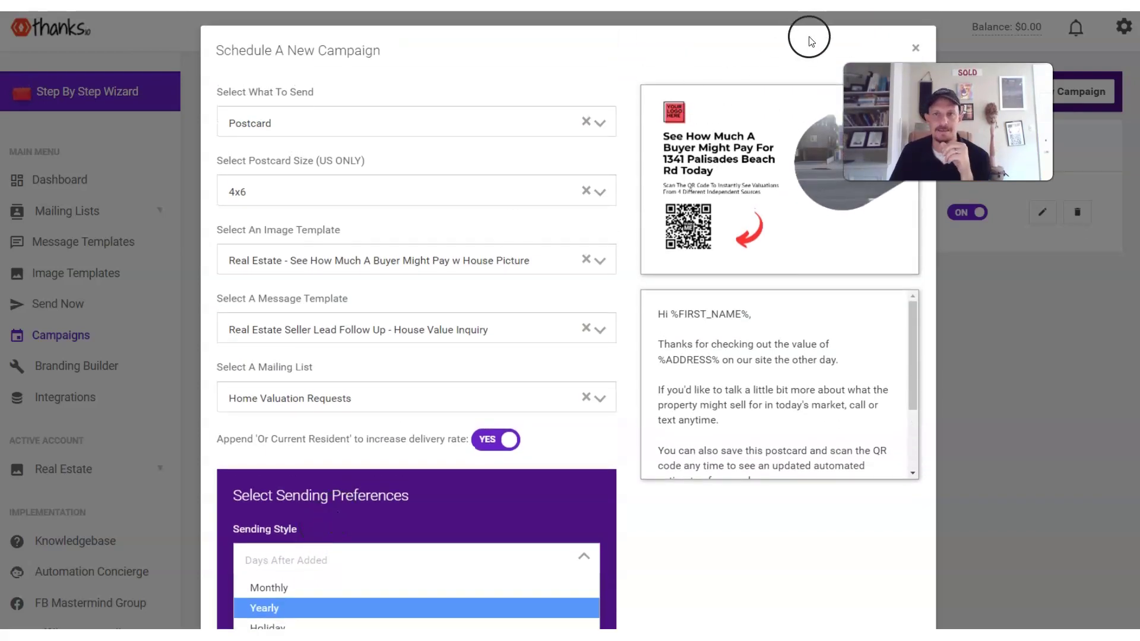
left_click(916, 44)
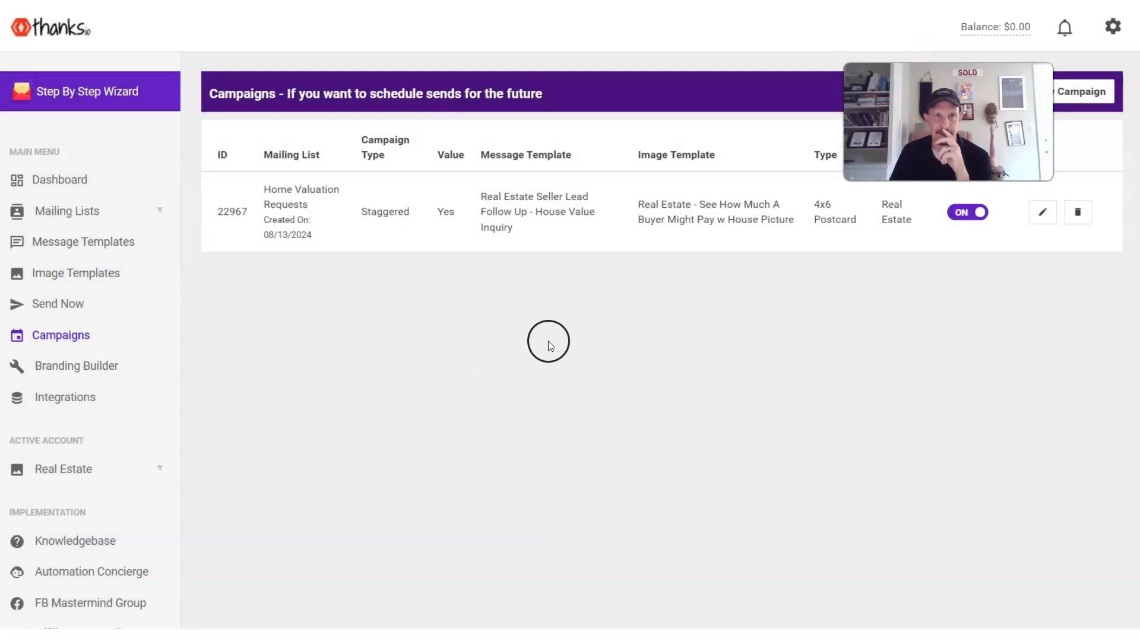